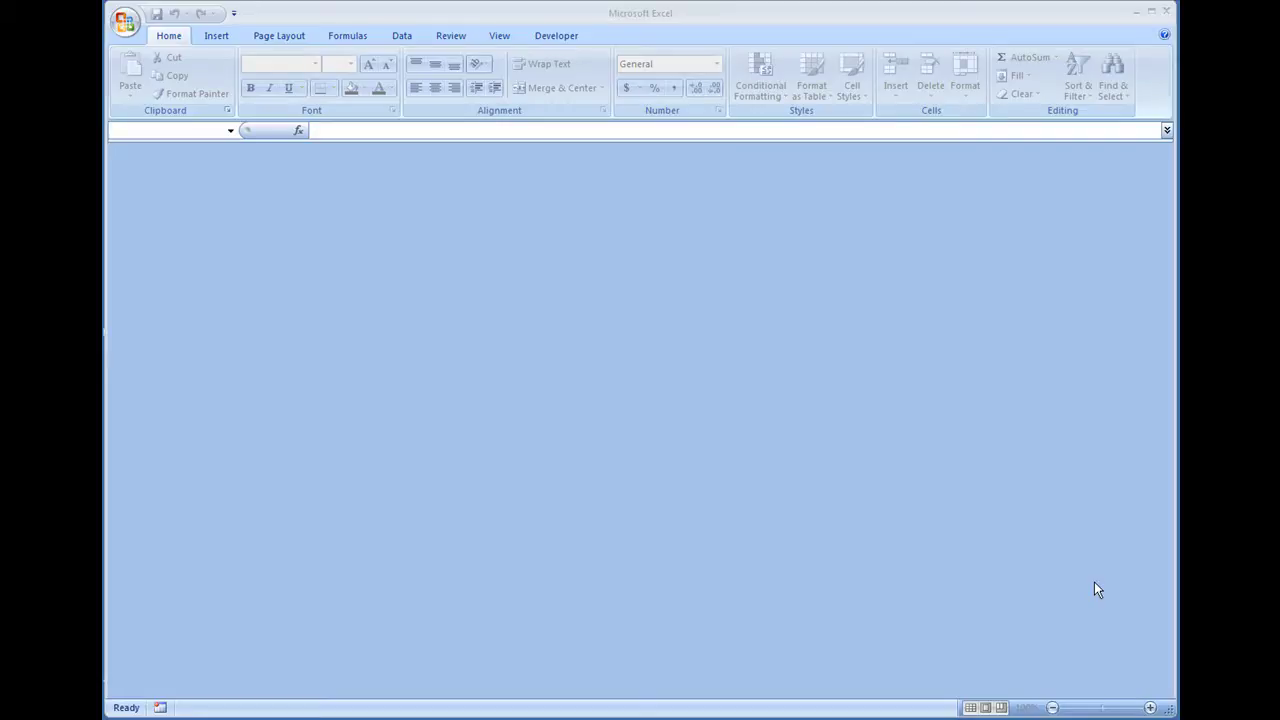
- Create a new workbook from the installed Billing Statement template
{"action": "left_click", "coordinate": [122, 24]}
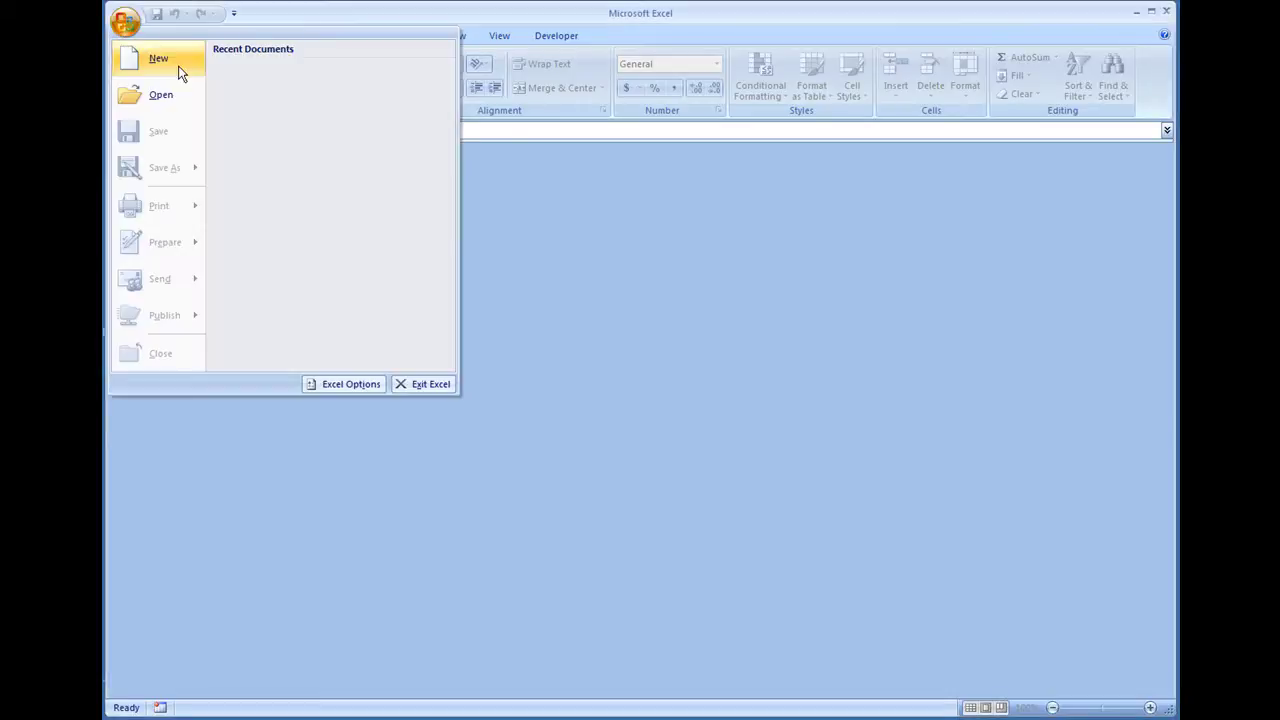
{"action": "left_click", "coordinate": [174, 64]}
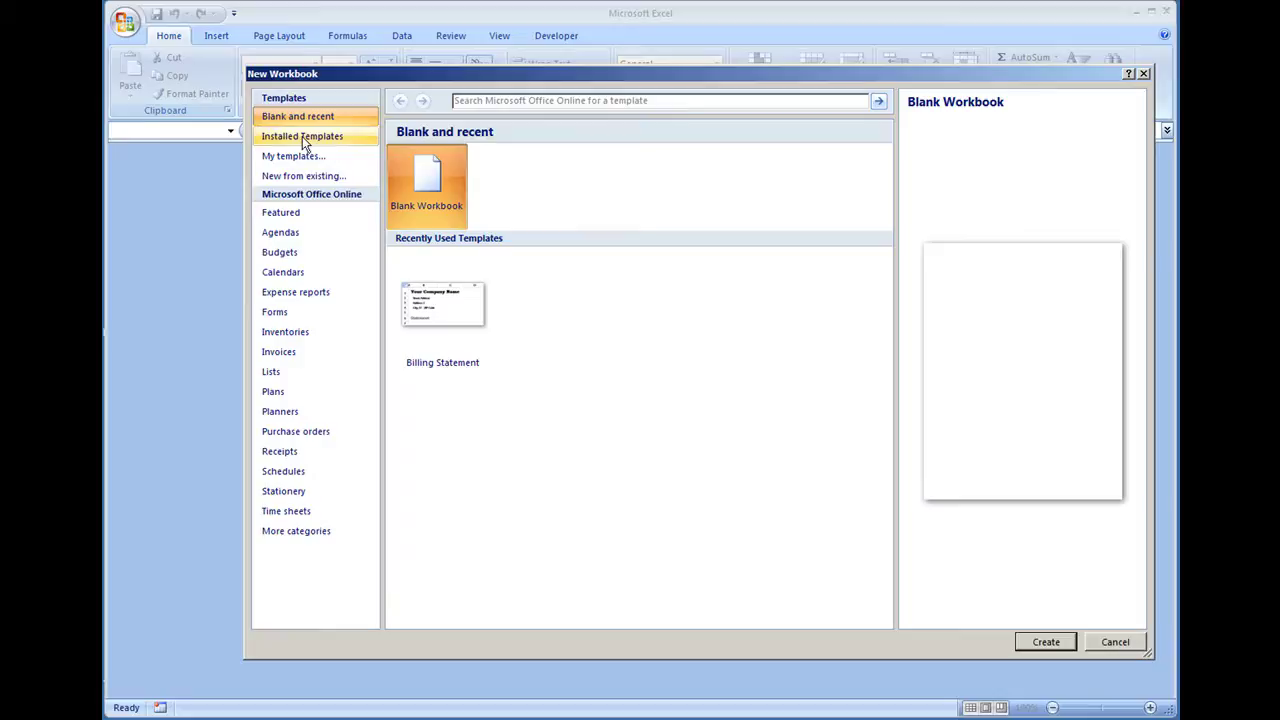
{"action": "left_click", "coordinate": [302, 136]}
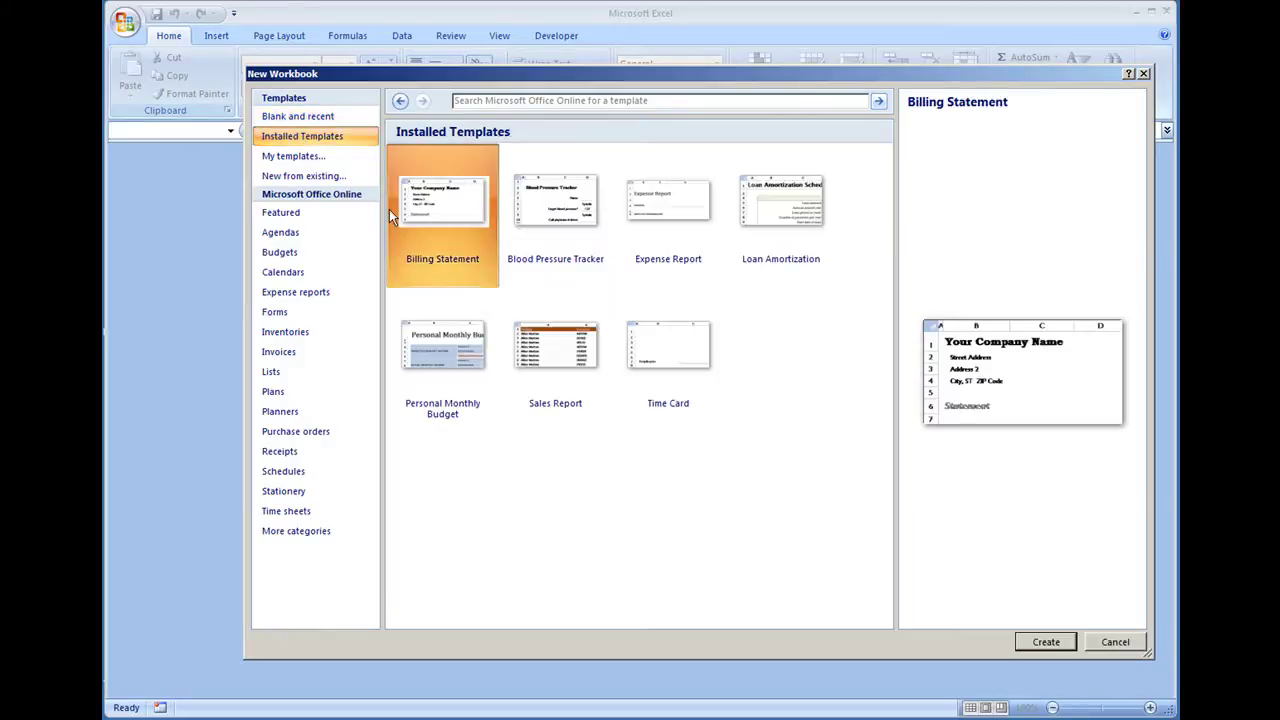
{"action": "left_click", "coordinate": [1040, 644]}
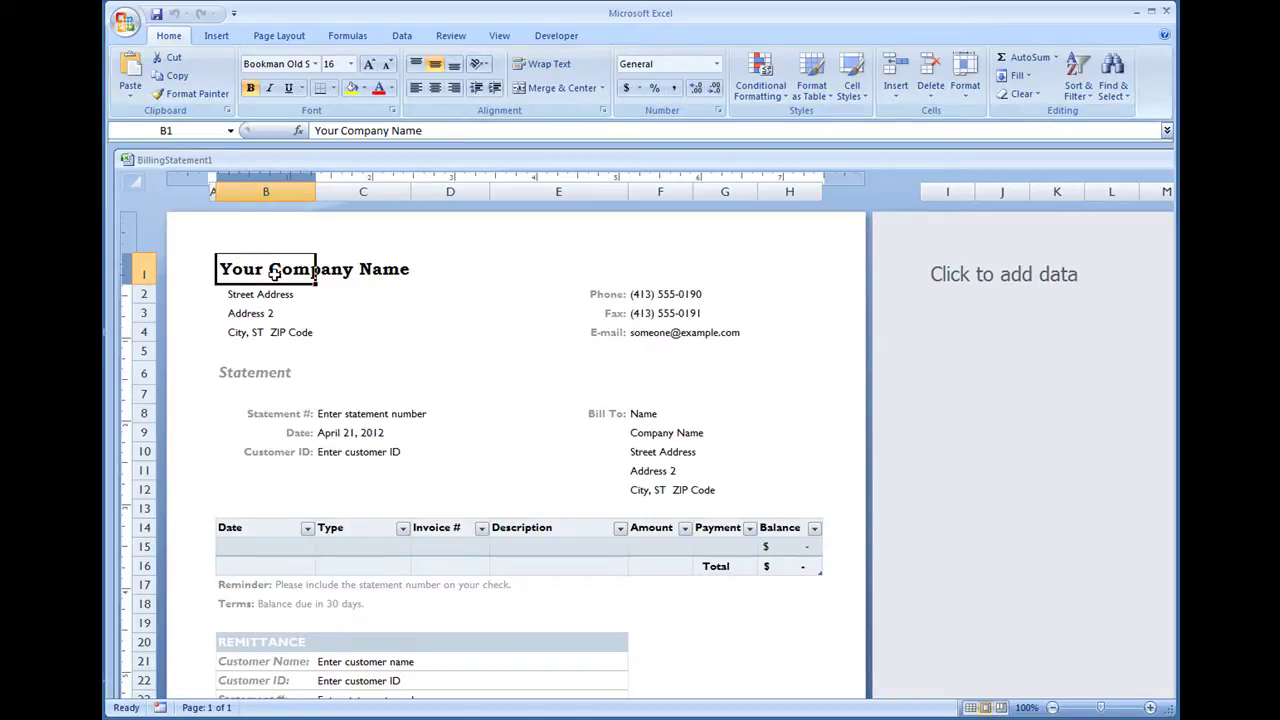
- Replace the company name heading in cell B1 with "Alex's Company"
{"action": "type", "text": "Alex's Com"}
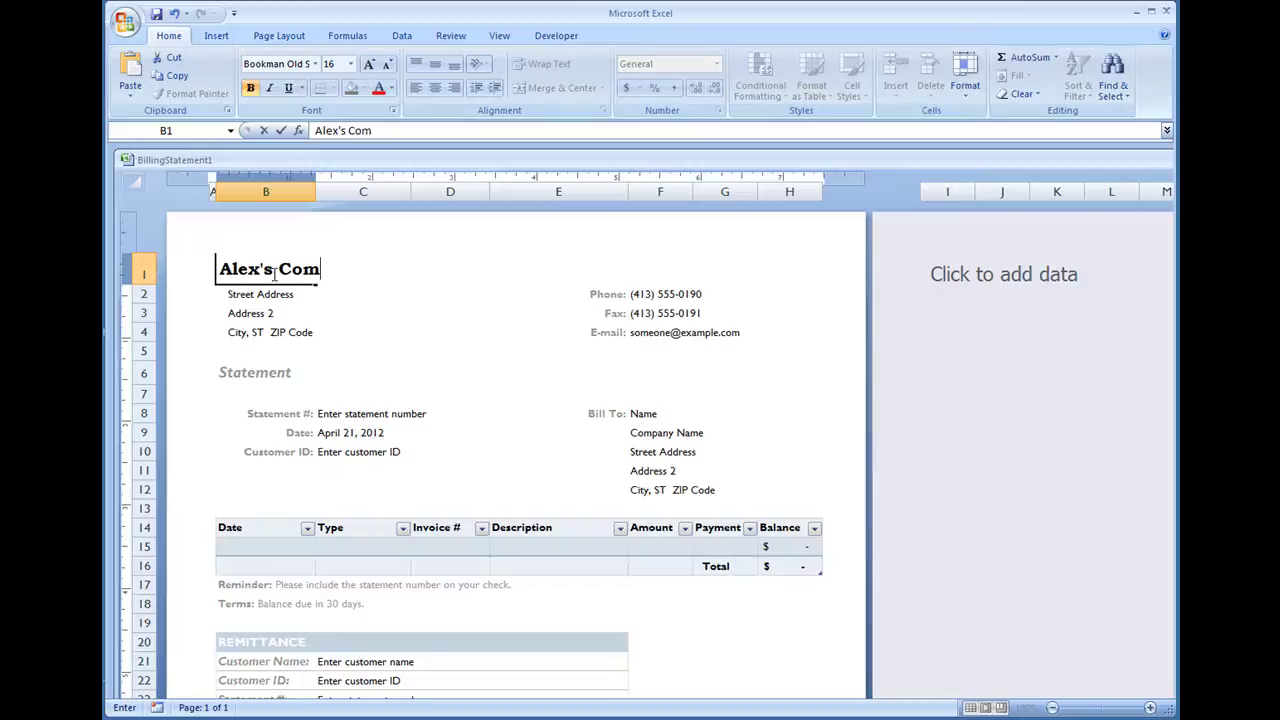
{"action": "type", "text": "pany"}
{"action": "key", "text": "Return"}
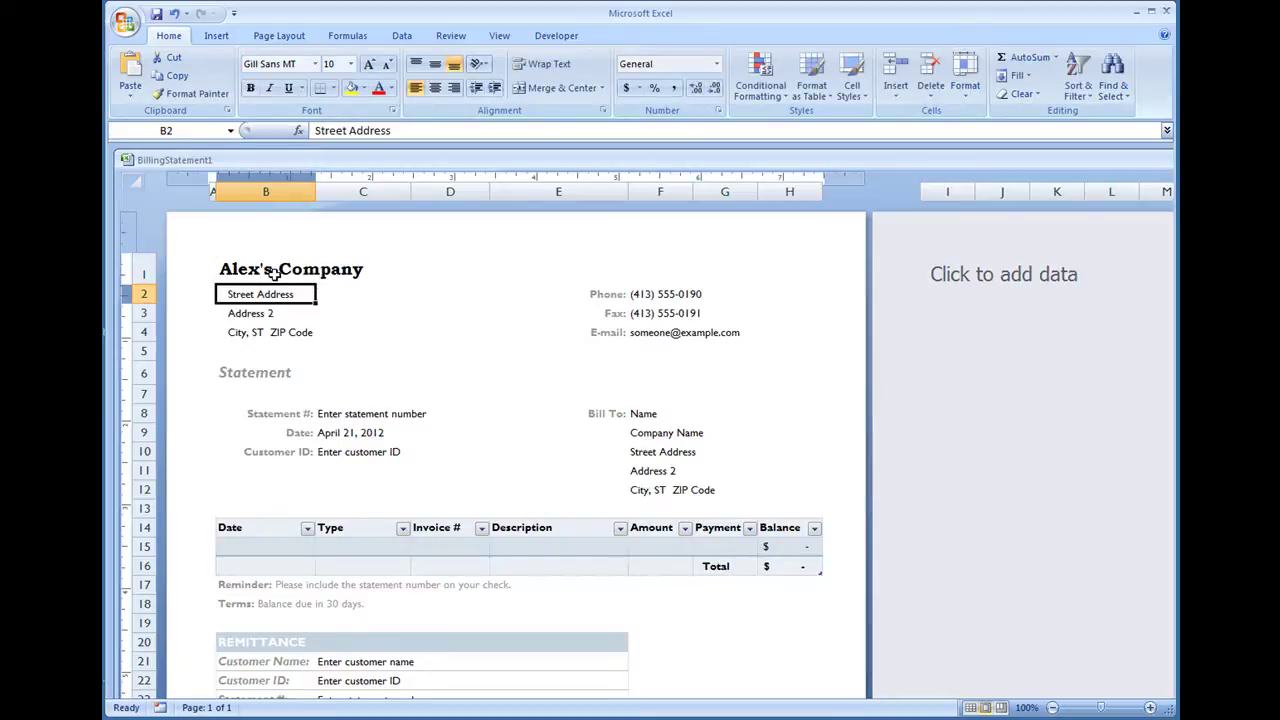
- Fill in the company's street address in cell B2
{"action": "type", "text": "4516"}
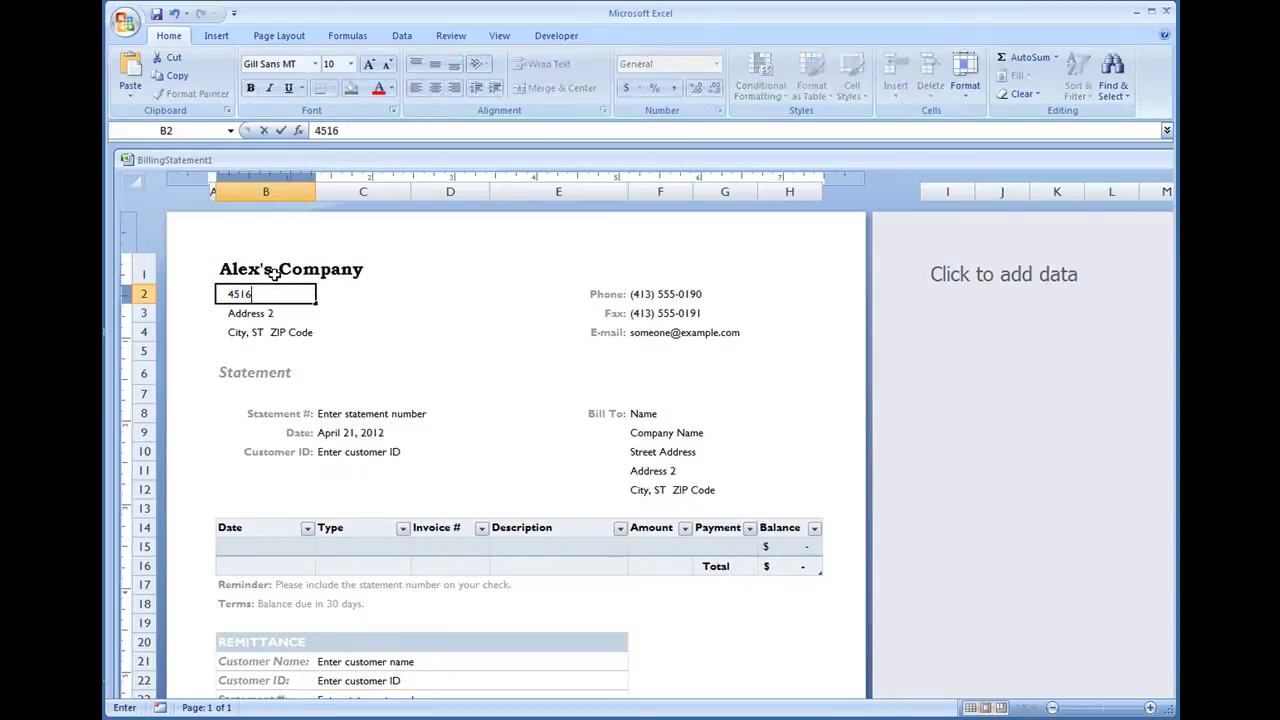
{"action": "type", "text": " Fake Cit"}
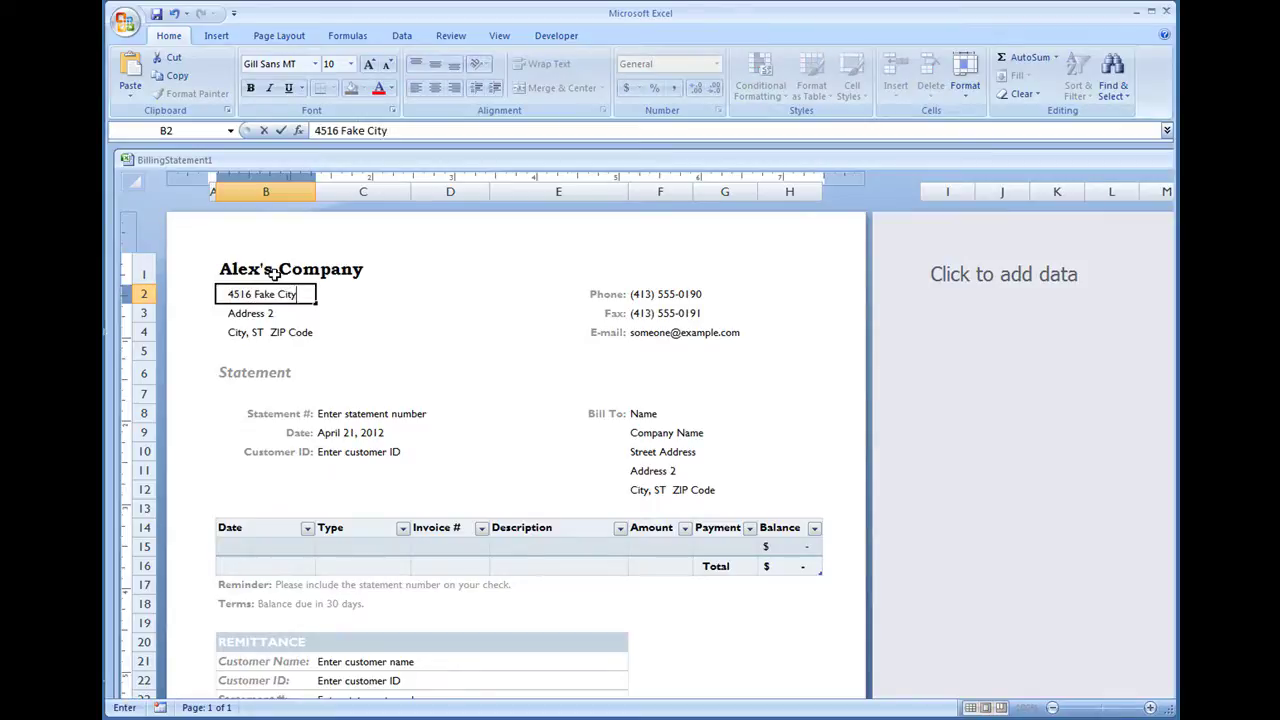
{"action": "type", "text": "y"}
{"action": "key", "text": "BackSpace"}
{"action": "key", "text": "BackSpace"}
{"action": "key", "text": "BackSpace"}
{"action": "key", "text": "BackSpace"}
{"action": "type", "text": "Street"}
{"action": "key", "text": "Return"}
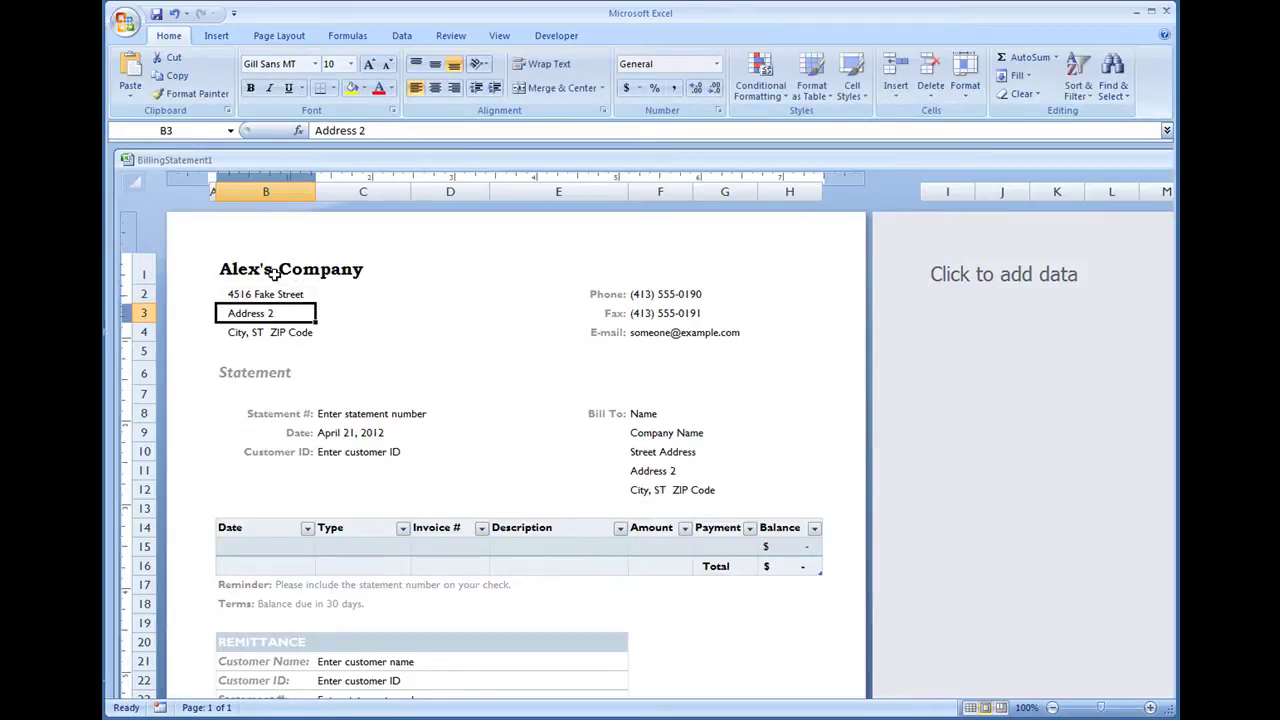
- Enter the company's city, state and ZIP code in cell B3 and clear the placeholder text in B4
{"action": "key", "text": "Delete"}
{"action": "key", "text": "Down"}
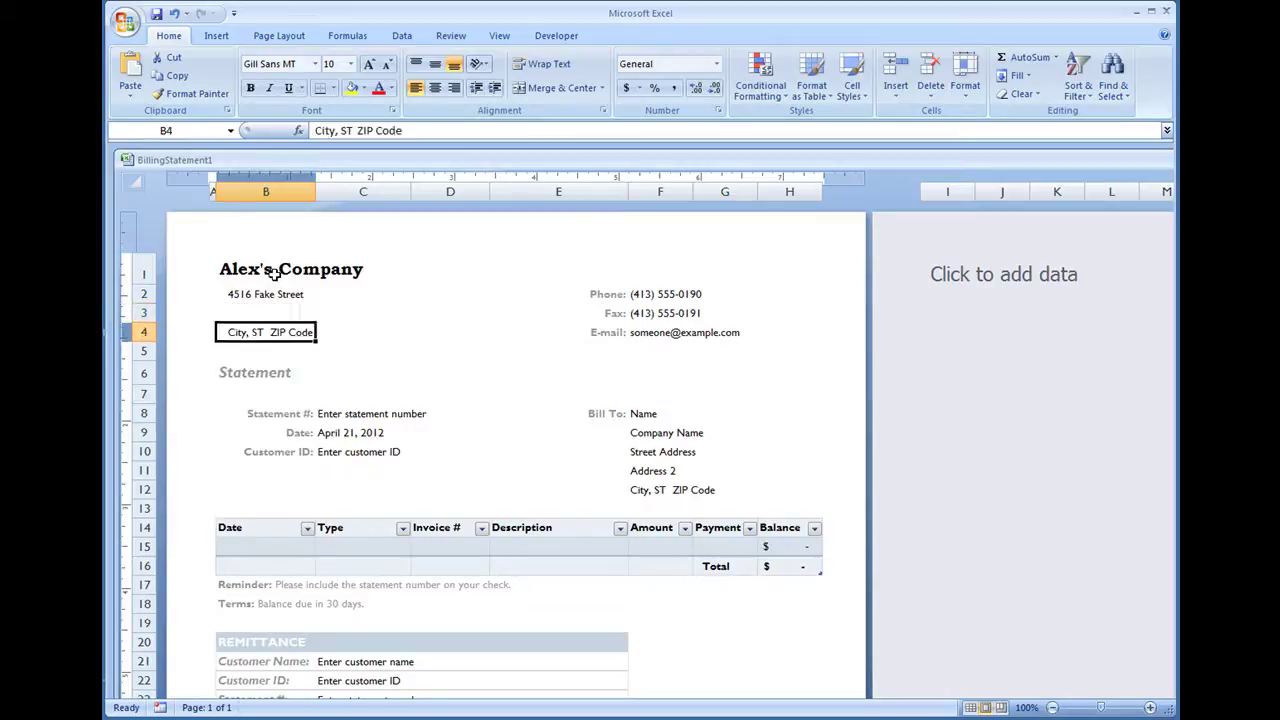
{"action": "key", "text": "Up"}
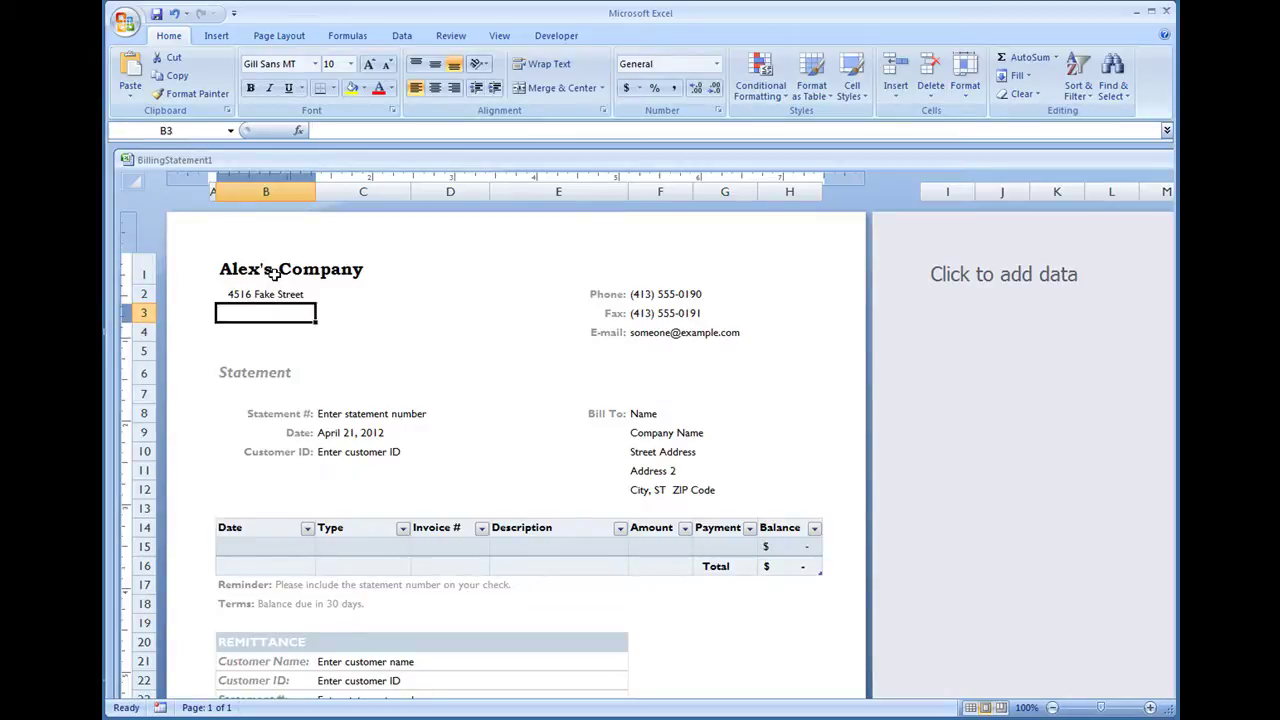
{"action": "type", "text": "Fake Cit"}
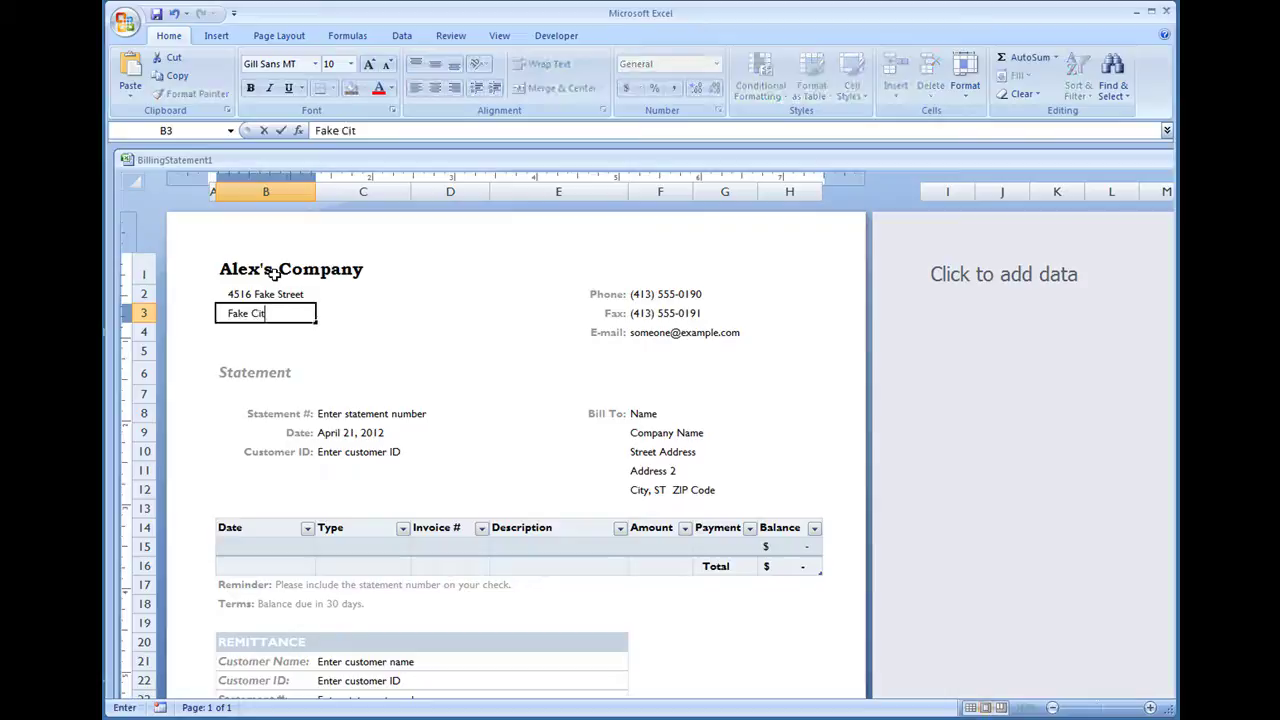
{"action": "type", "text": "y, TX 78504"}
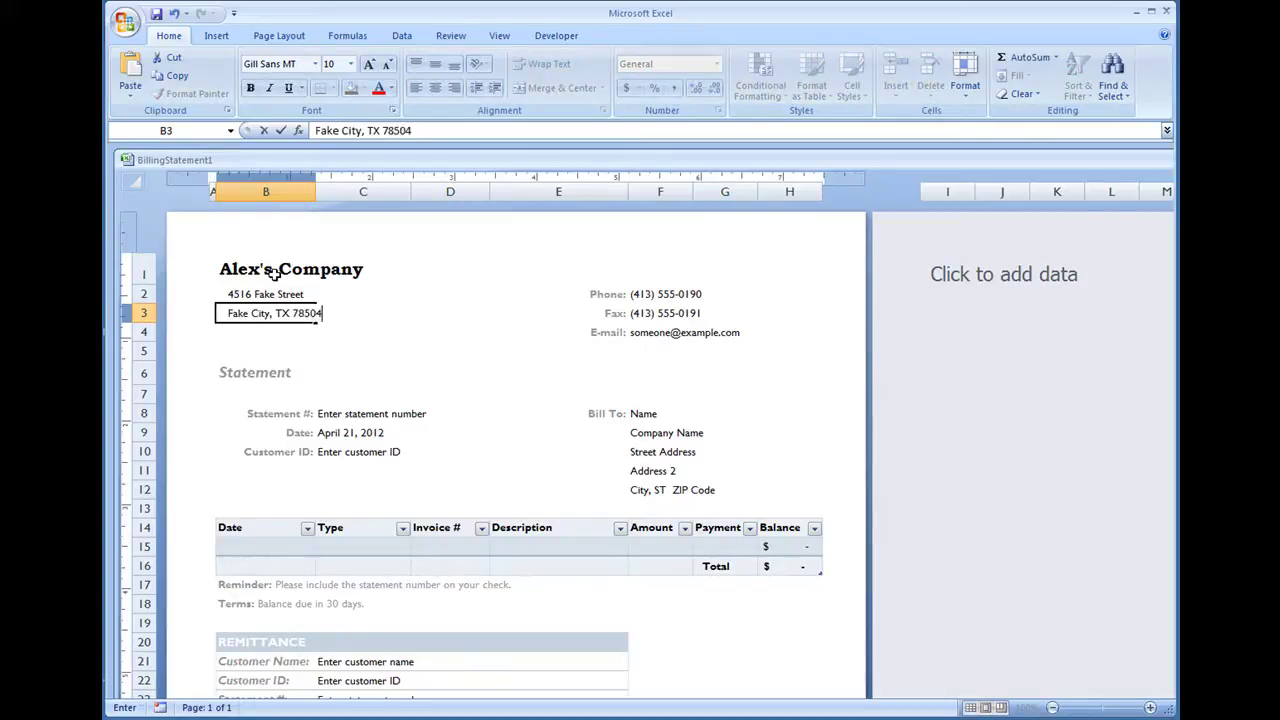
{"action": "key", "text": "Return"}
{"action": "key", "text": "Down"}
{"action": "key", "text": "Down"}
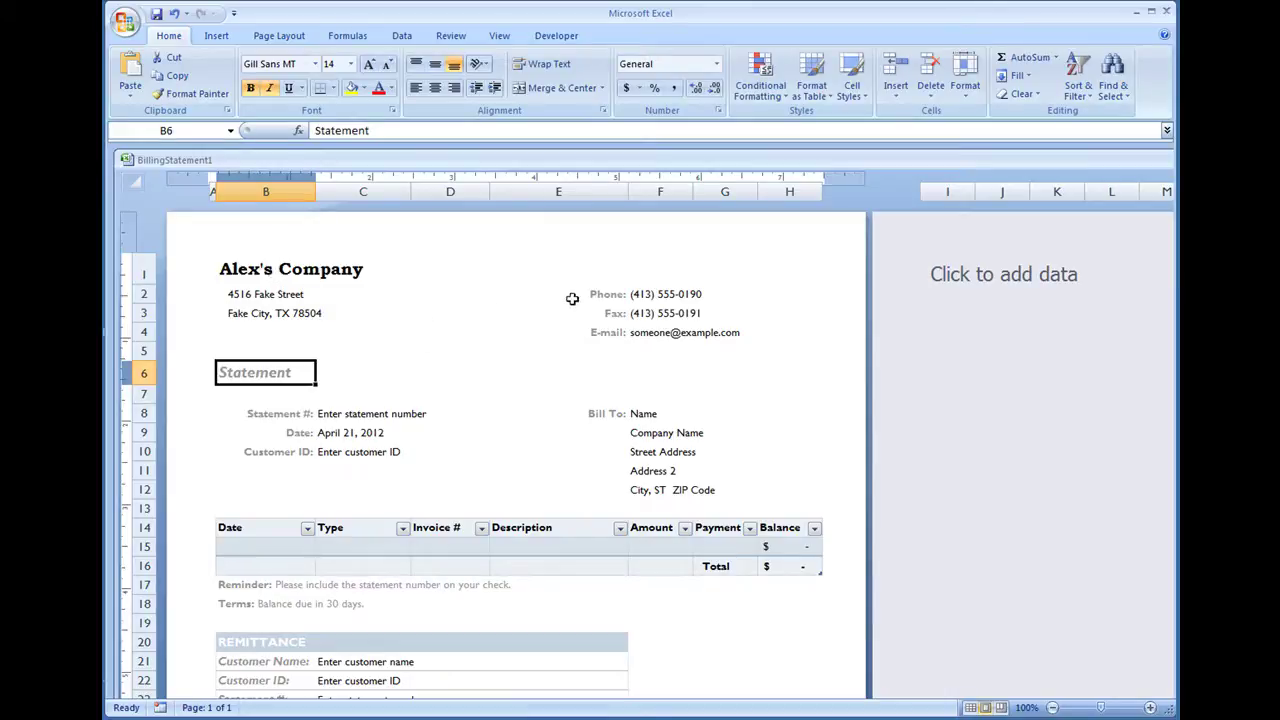
- Change the area code of the company's phone and fax numbers in F2 and F3 to (555)
{"action": "left_click_drag", "start_coordinate": [592, 292], "coordinate": [727, 332]}
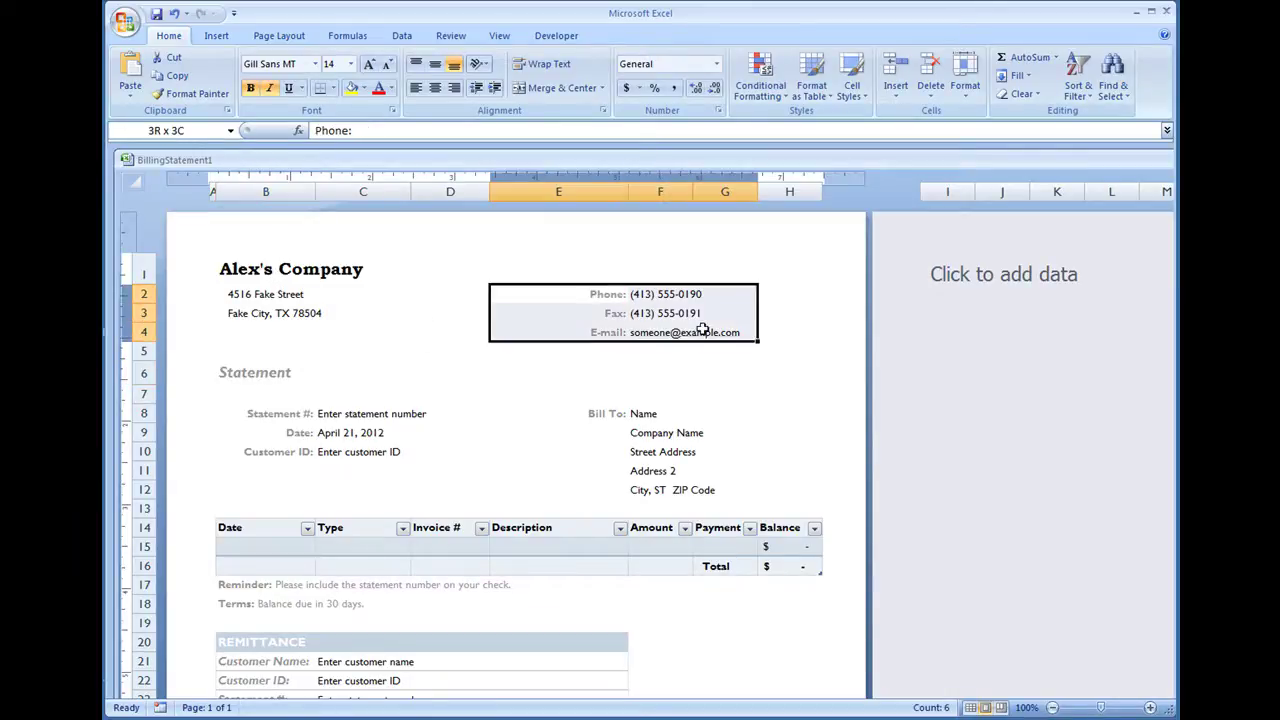
{"action": "left_click", "coordinate": [652, 295]}
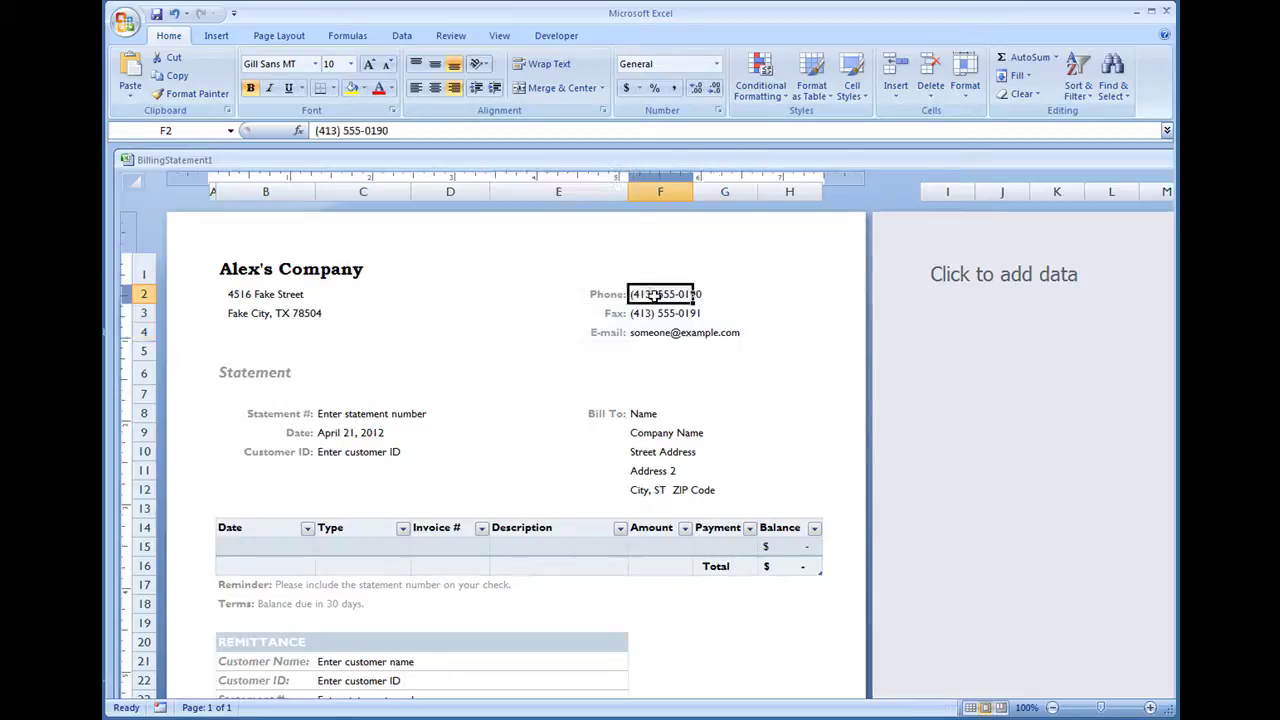
{"action": "double_click", "coordinate": [330, 131]}
{"action": "type", "text": "(555)"}
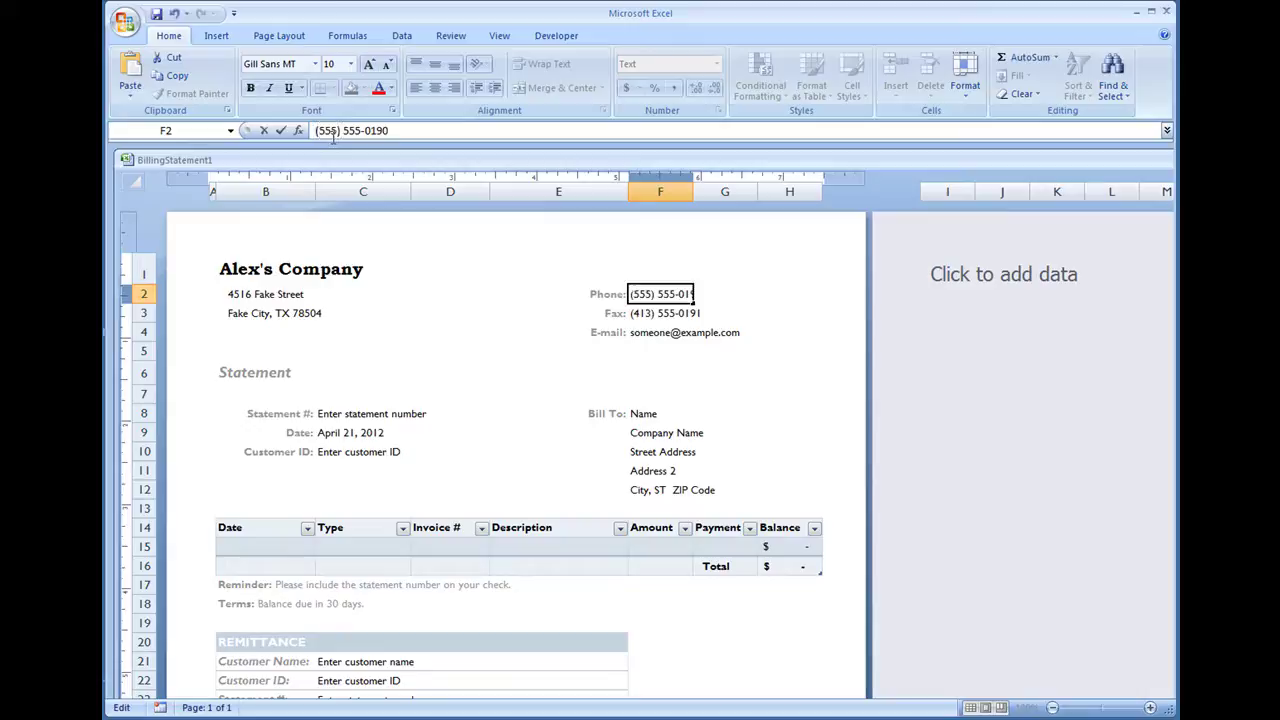
{"action": "key", "text": "Return"}
{"action": "double_click", "coordinate": [322, 130]}
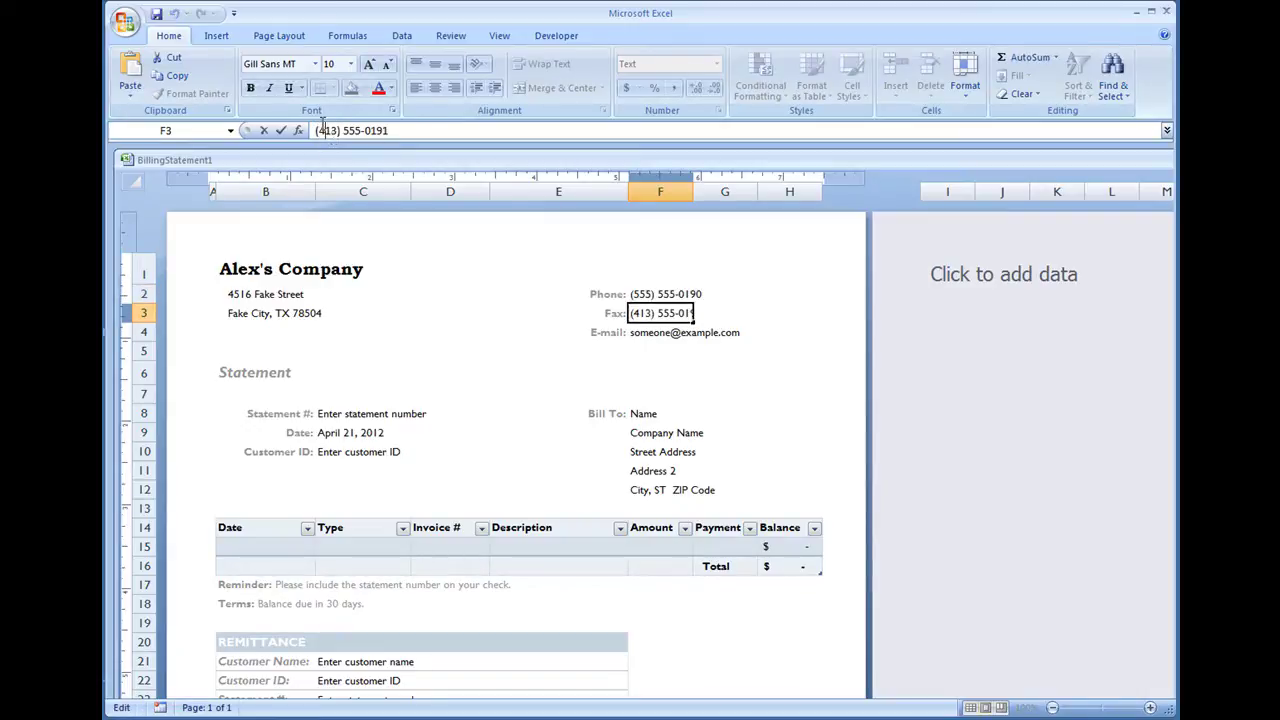
{"action": "type", "text": "*(555)"}
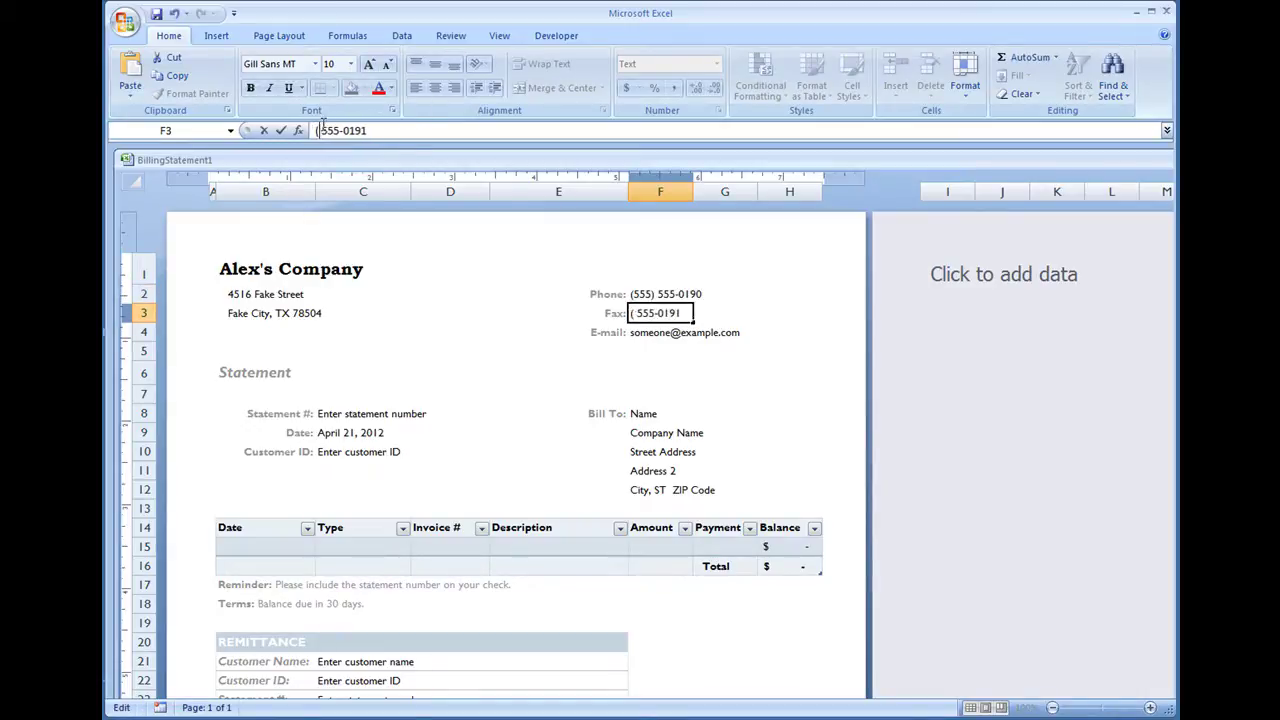
{"action": "key", "text": "Return"}
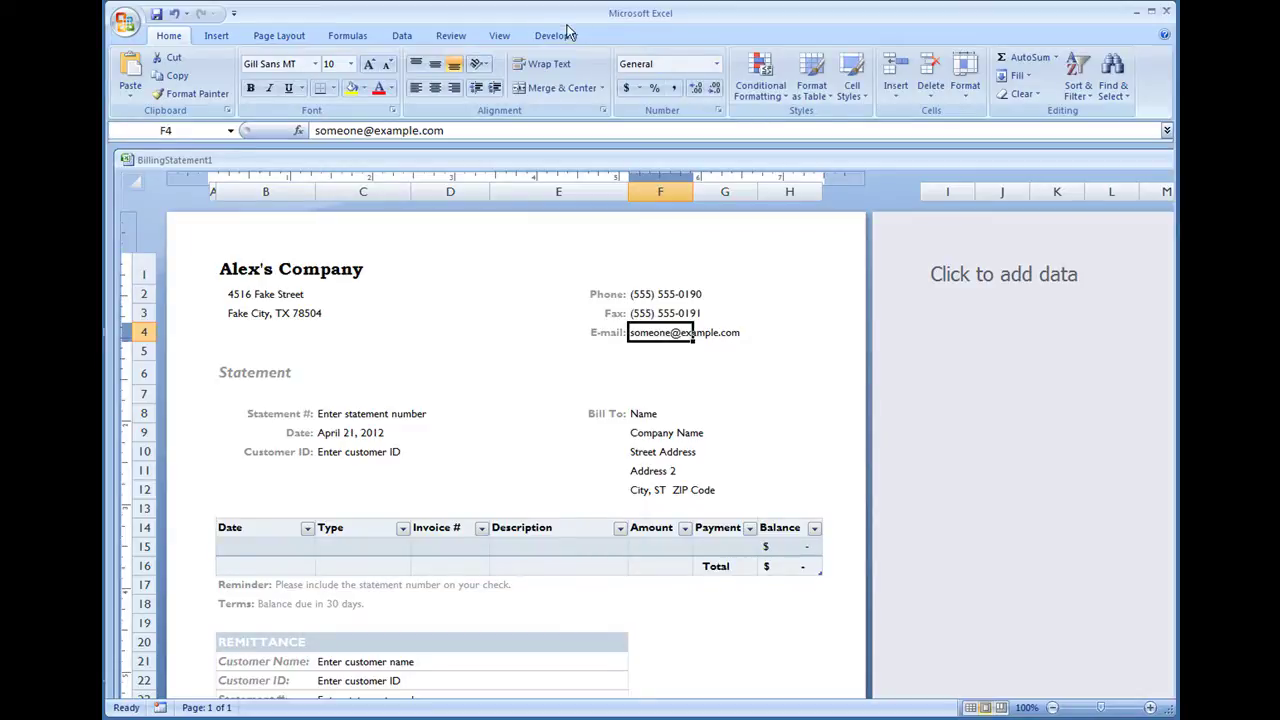
- Replace the placeholder in cell F4 with the company's e-mail address
{"action": "left_click_drag", "start_coordinate": [443, 131], "coordinate": [310, 130]}
{"action": "key", "text": "BackSpace"}
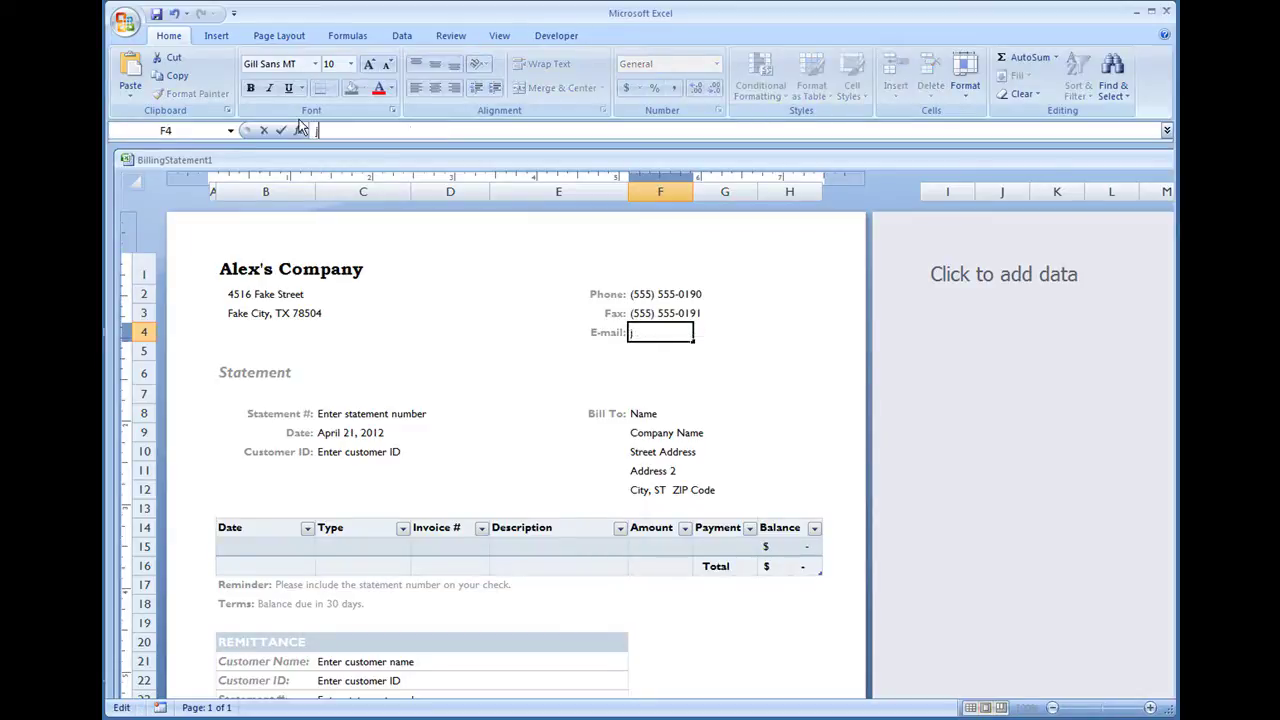
{"action": "type", "text": "johndoe14@fakeemailaddress.com"}
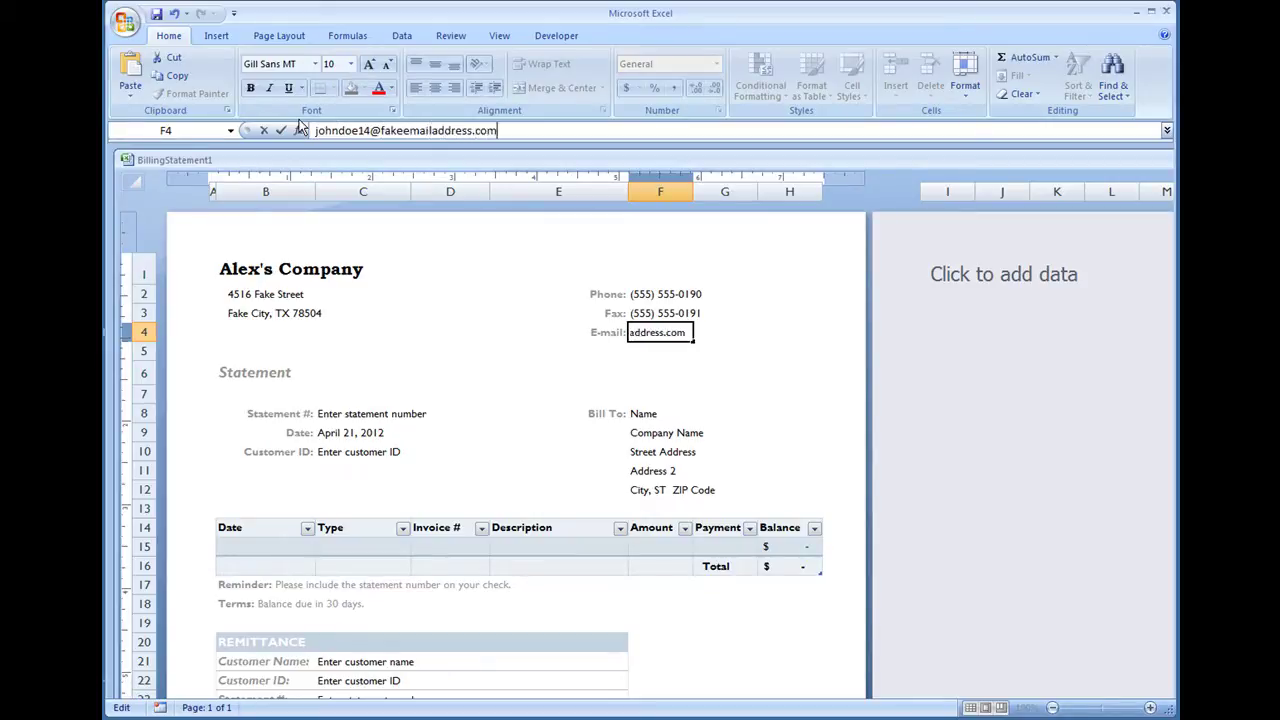
{"action": "key", "text": "Return"}
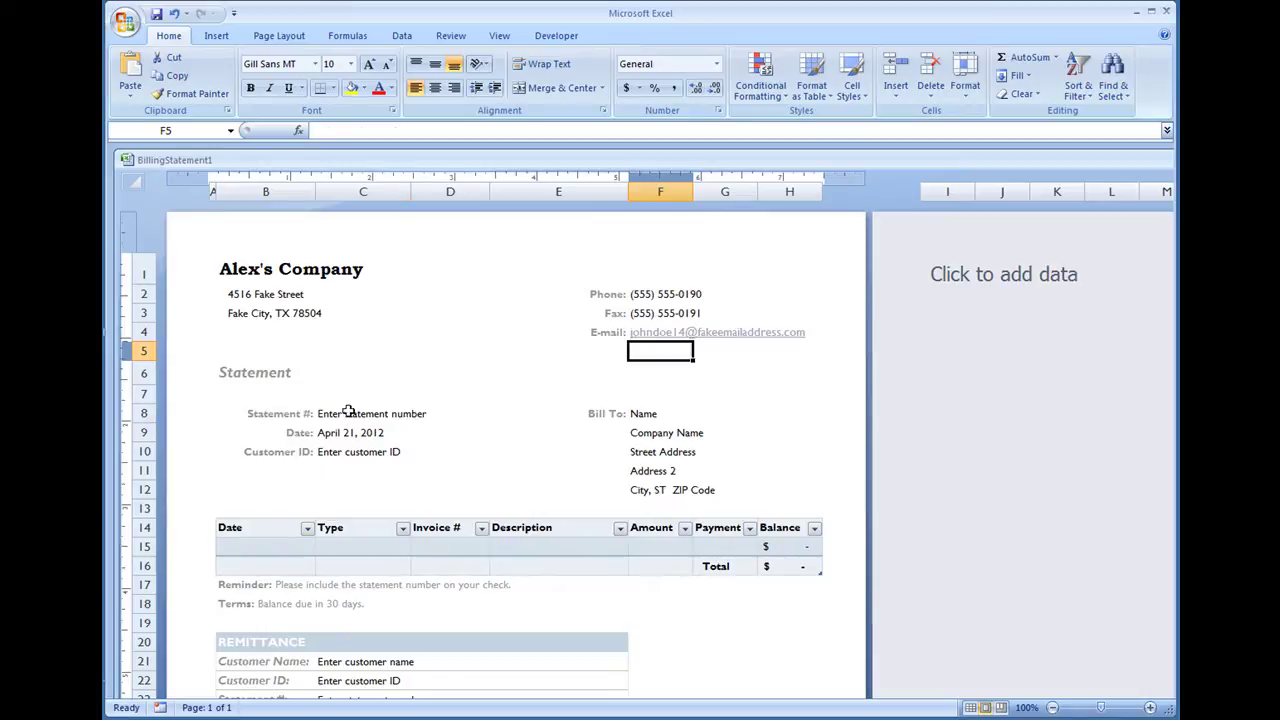
{"action": "left_click_drag", "start_coordinate": [352, 414], "coordinate": [747, 492]}
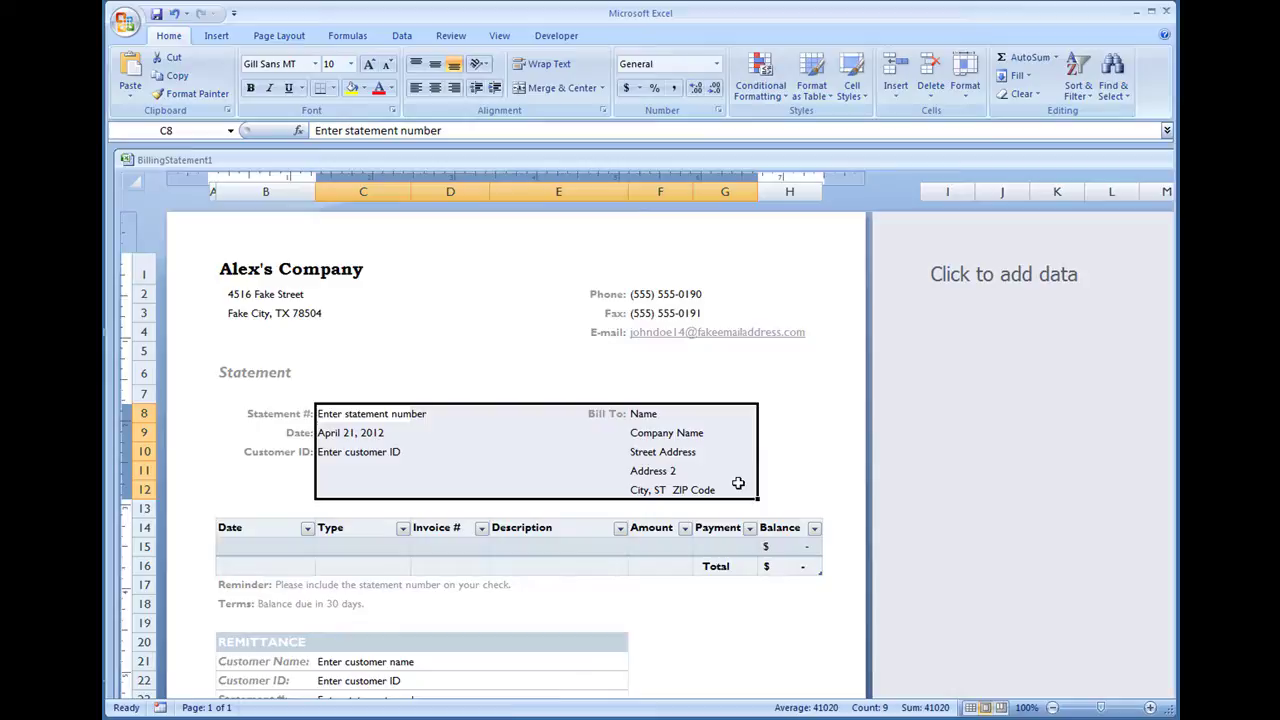
{"action": "left_click", "coordinate": [297, 280]}
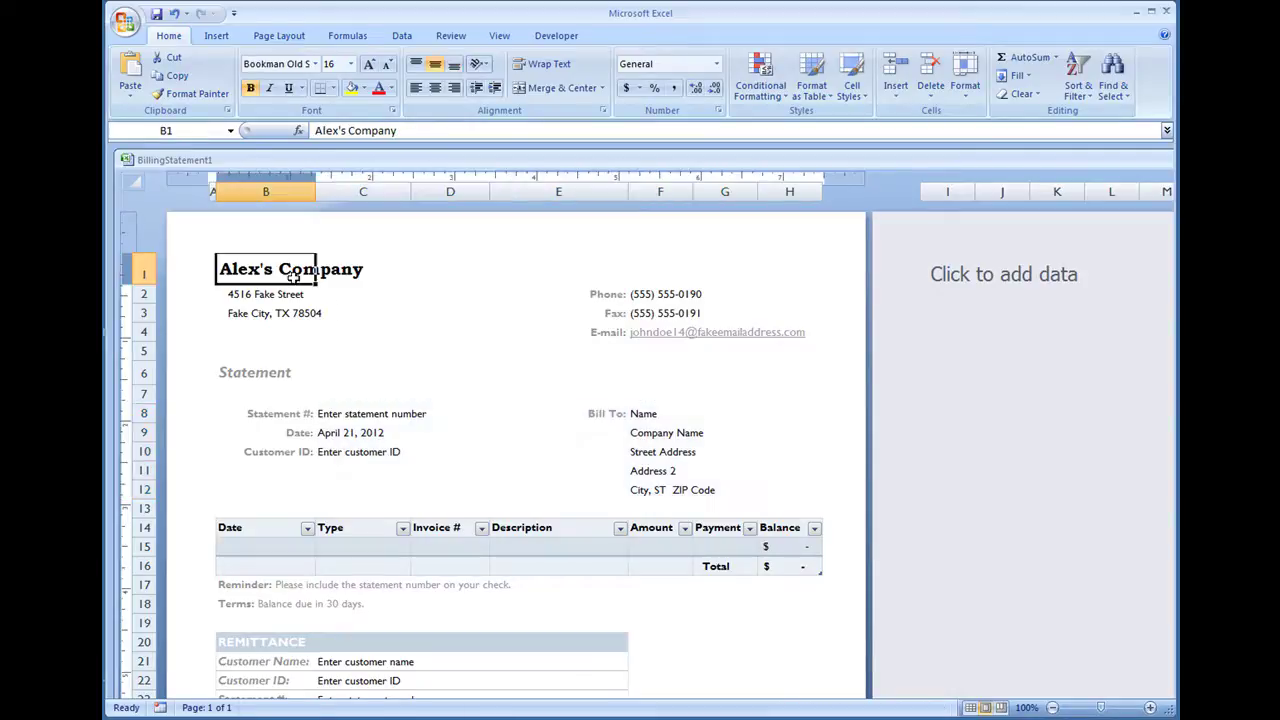
- Start saving the workbook in the Billing Statement folder and delete the existing BillingStatement Template.xlsx there
{"action": "left_click", "coordinate": [124, 20]}
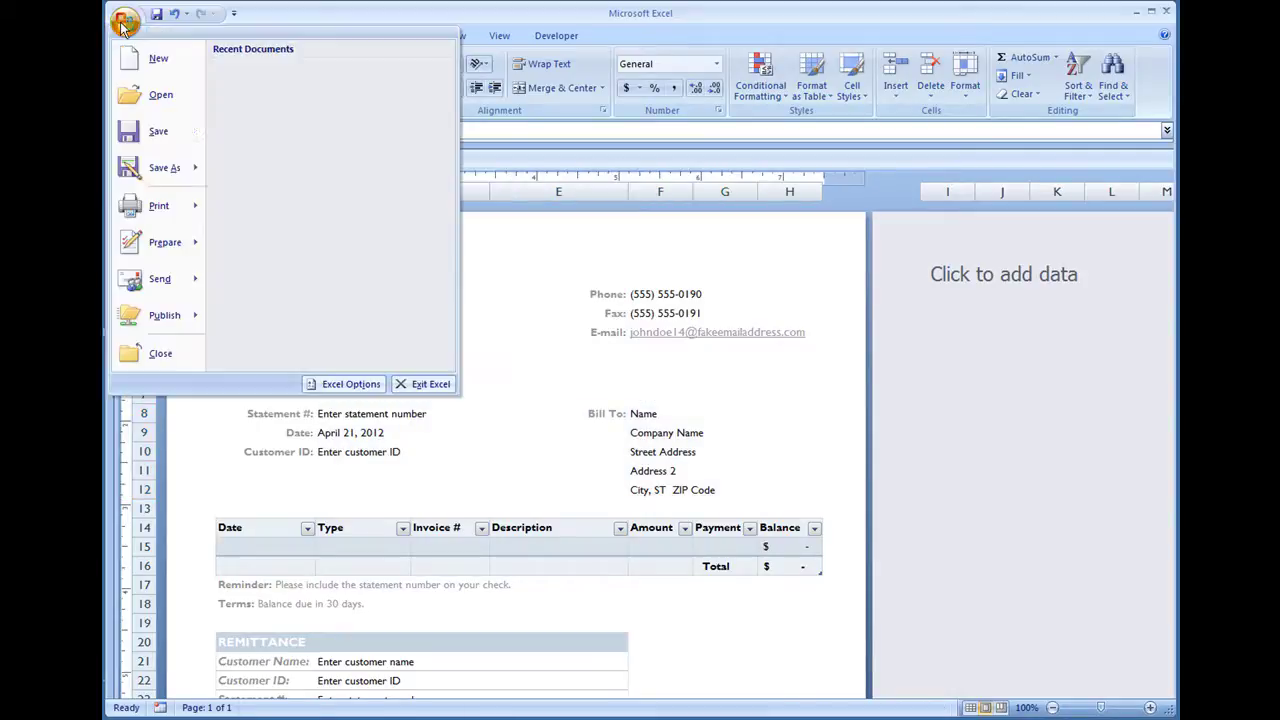
{"action": "left_click", "coordinate": [160, 132]}
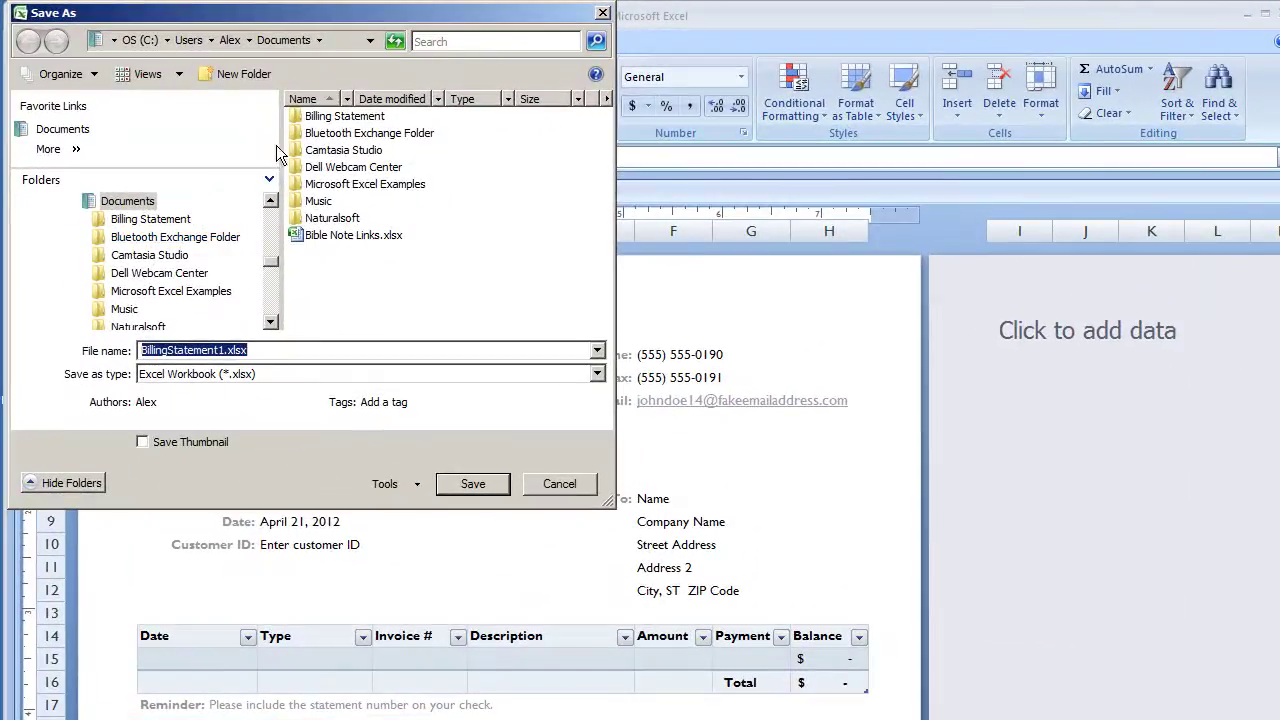
{"action": "double_click", "coordinate": [342, 120]}
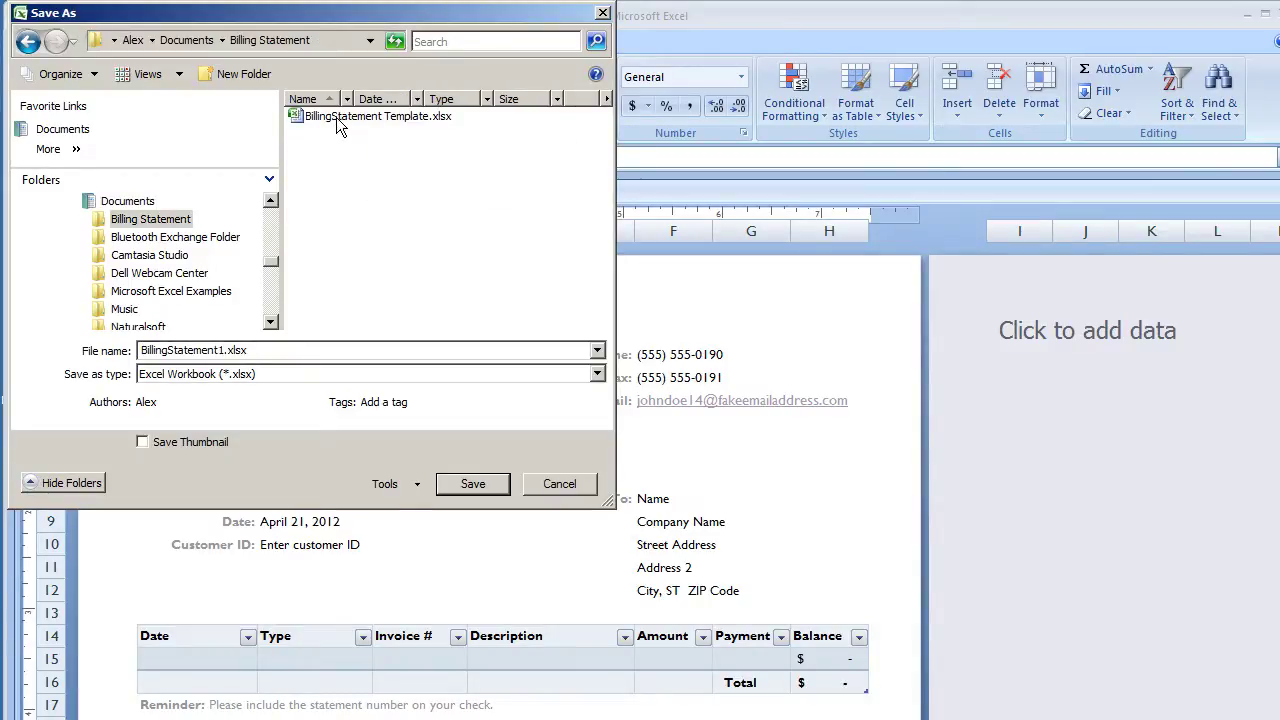
{"action": "left_click", "coordinate": [343, 122]}
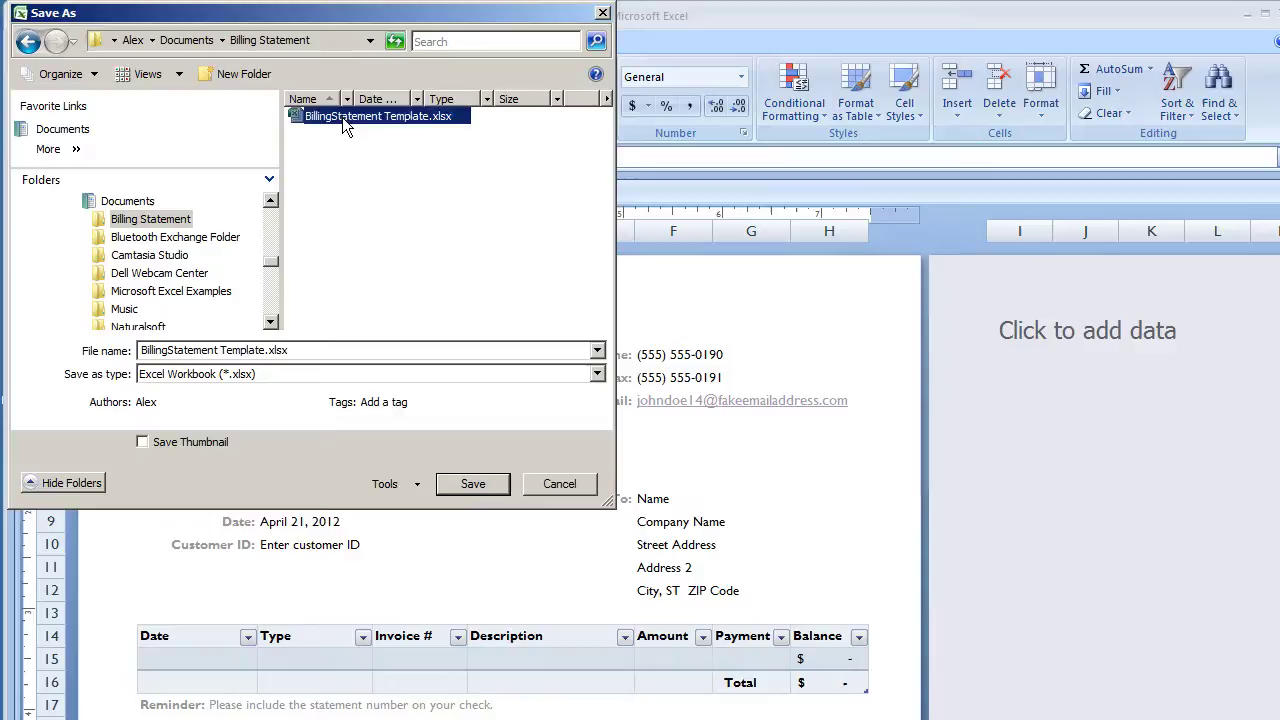
{"action": "key", "text": "Delete"}
{"action": "key", "text": "Return"}
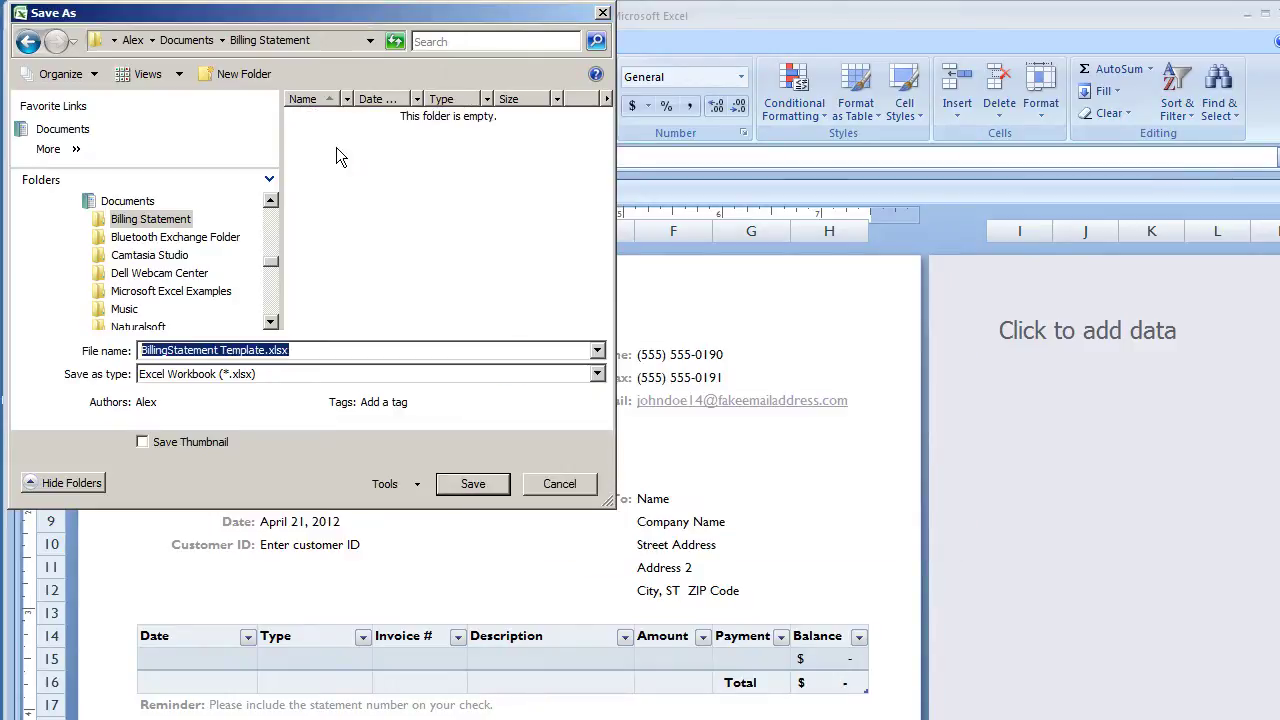
- Save the workbook as "BillingStatement Template - Alexs Company (Clean).xlsx" and close it
{"action": "left_click", "coordinate": [263, 350]}
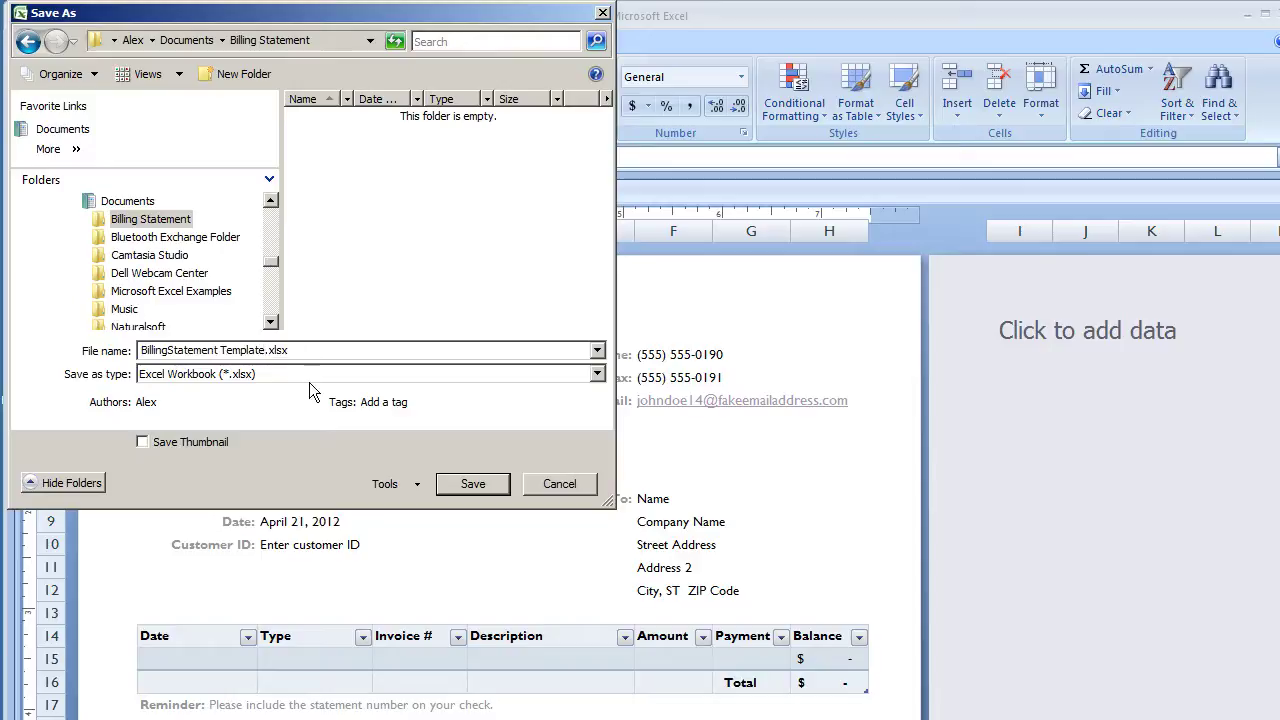
{"action": "type", "text": "- Alexs Comp"}
{"action": "type", "text": "any"}
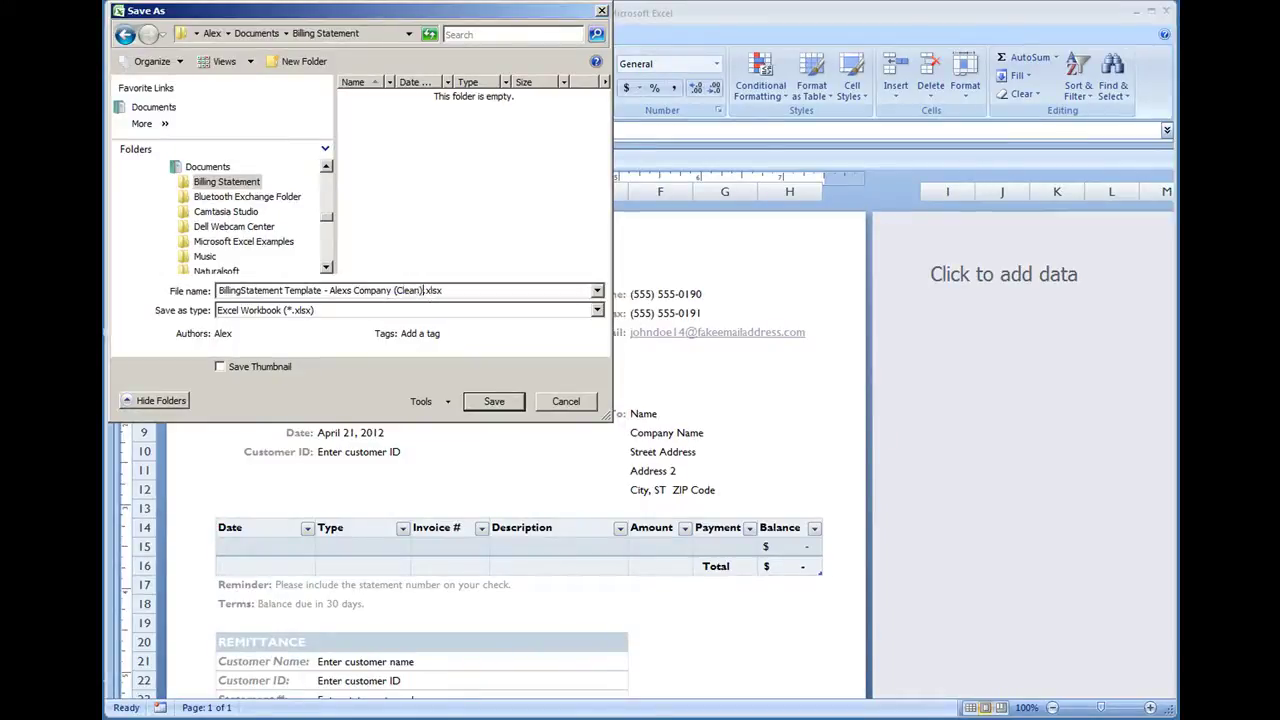
{"action": "type", "text": " (Clean)"}
{"action": "key", "text": "Return"}
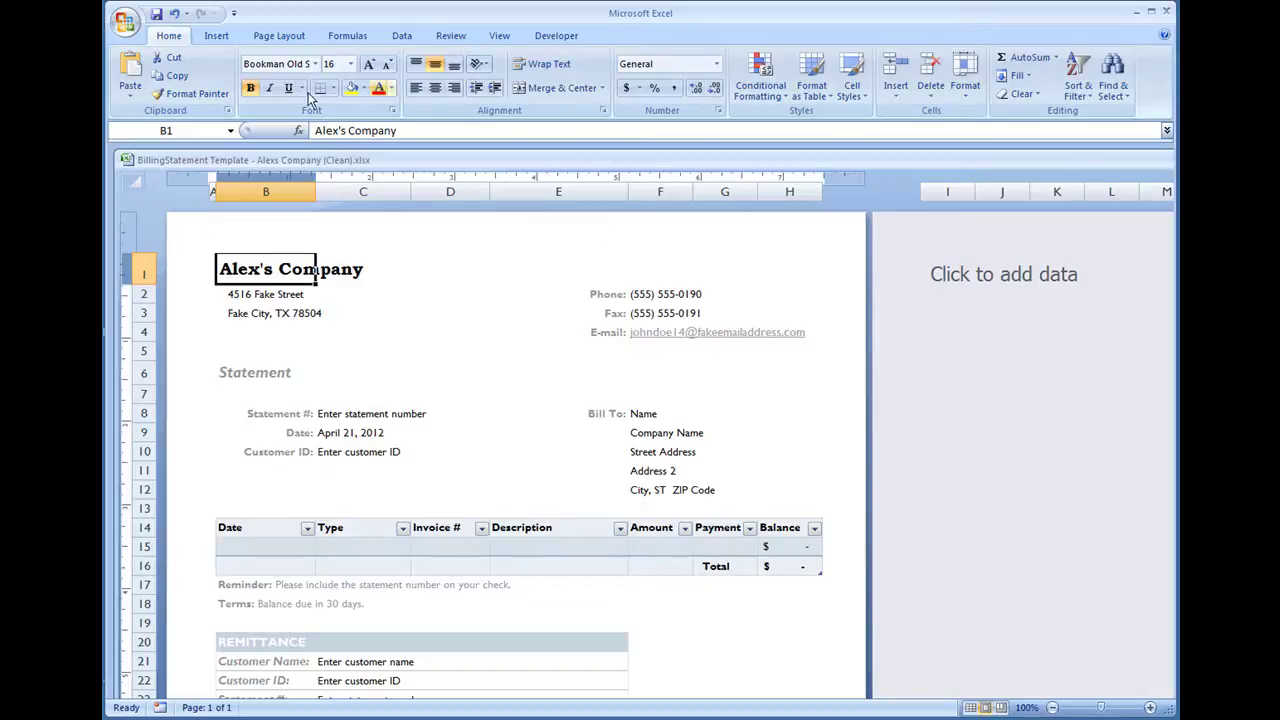
{"action": "double_click", "coordinate": [126, 162]}
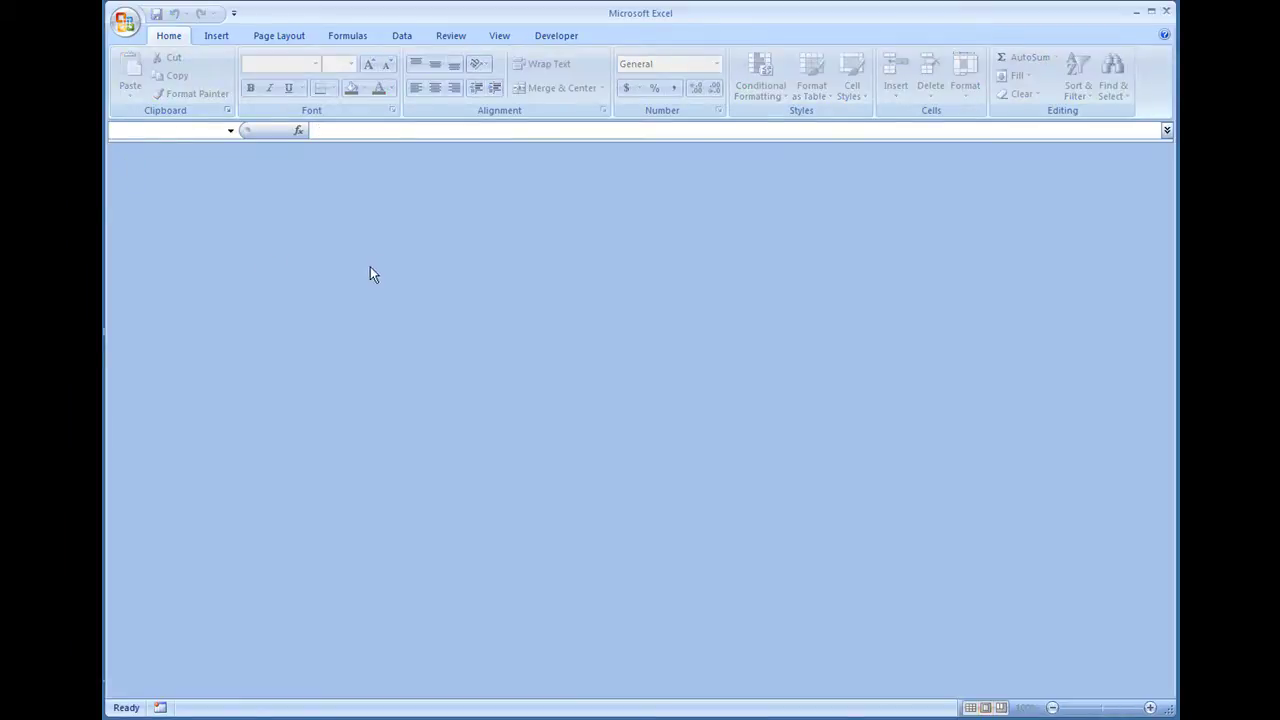
- Create a workbook from the installed Billing Statement template, view its blank layout, and close it without saving
{"action": "left_click", "coordinate": [125, 21]}
{"action": "left_click", "coordinate": [142, 53]}
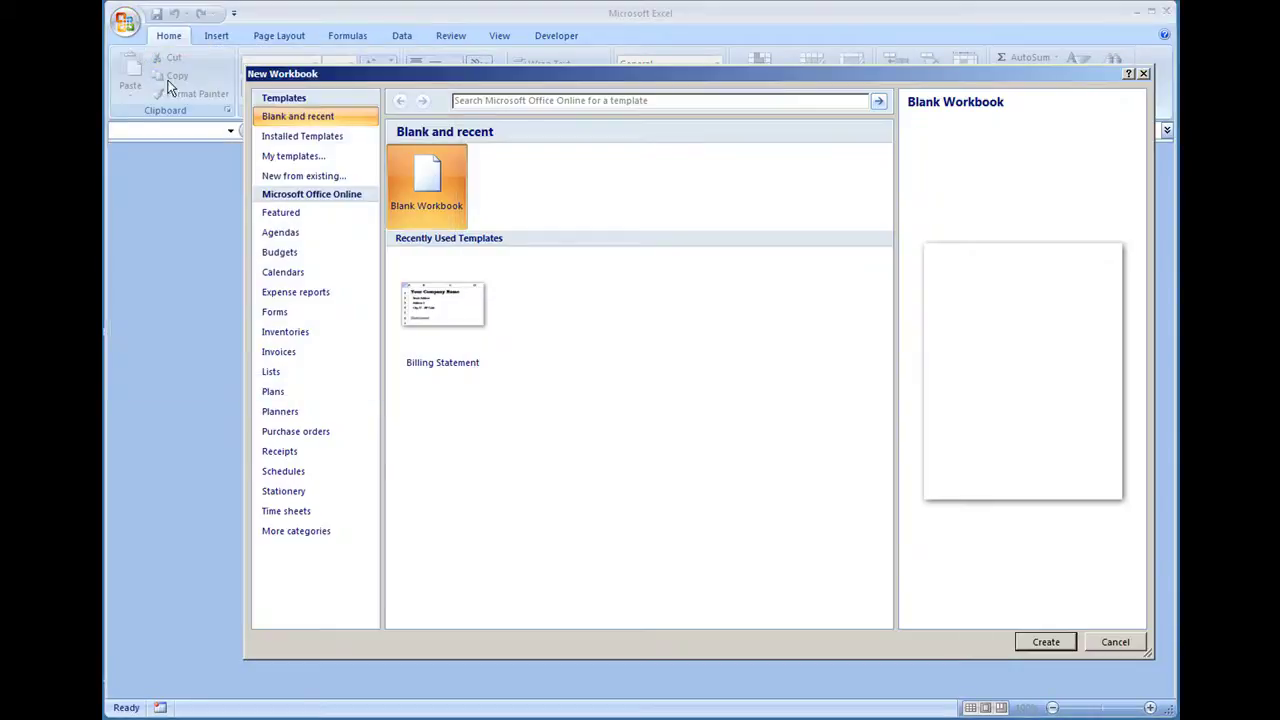
{"action": "left_click", "coordinate": [316, 146]}
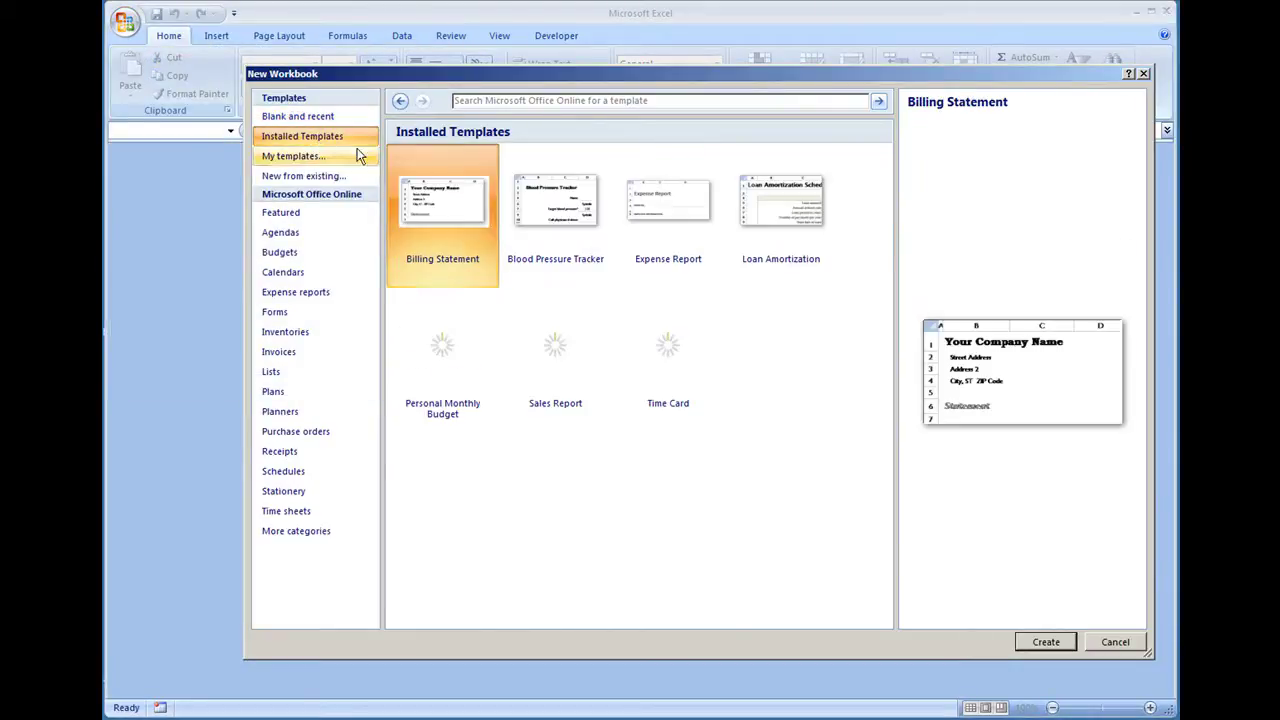
{"action": "left_click", "coordinate": [1046, 642]}
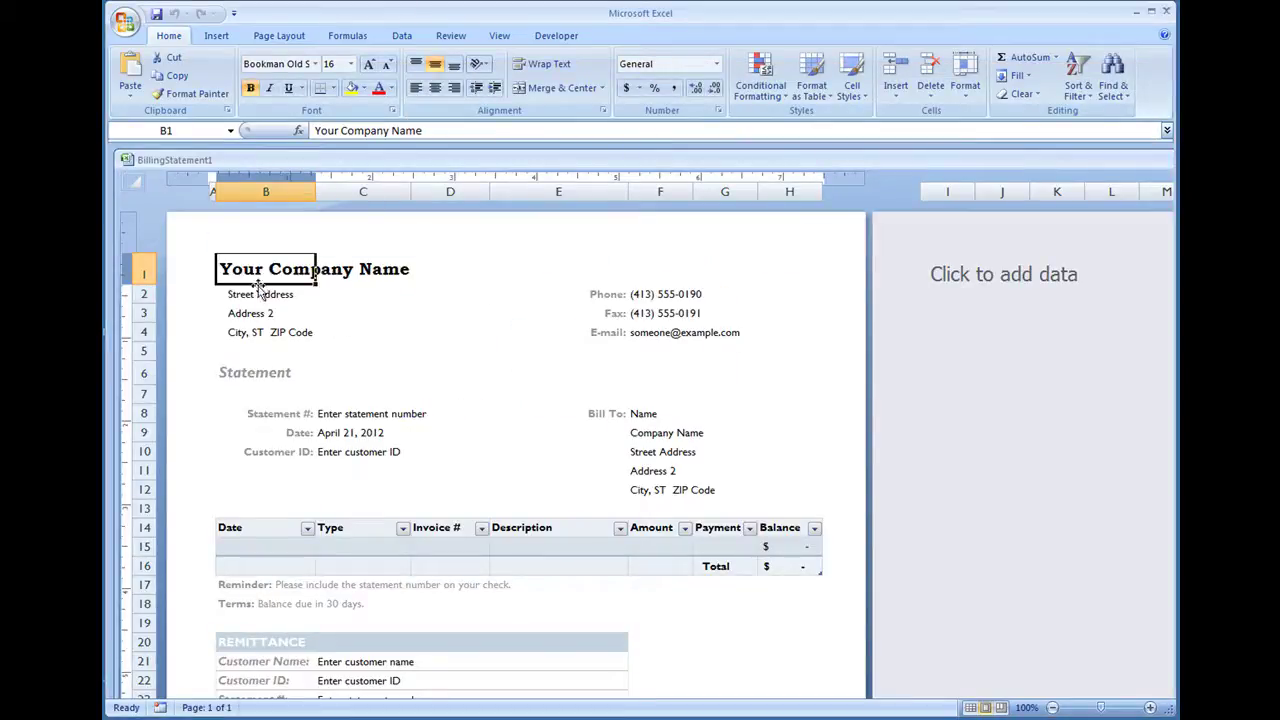
{"action": "double_click", "coordinate": [127, 168]}
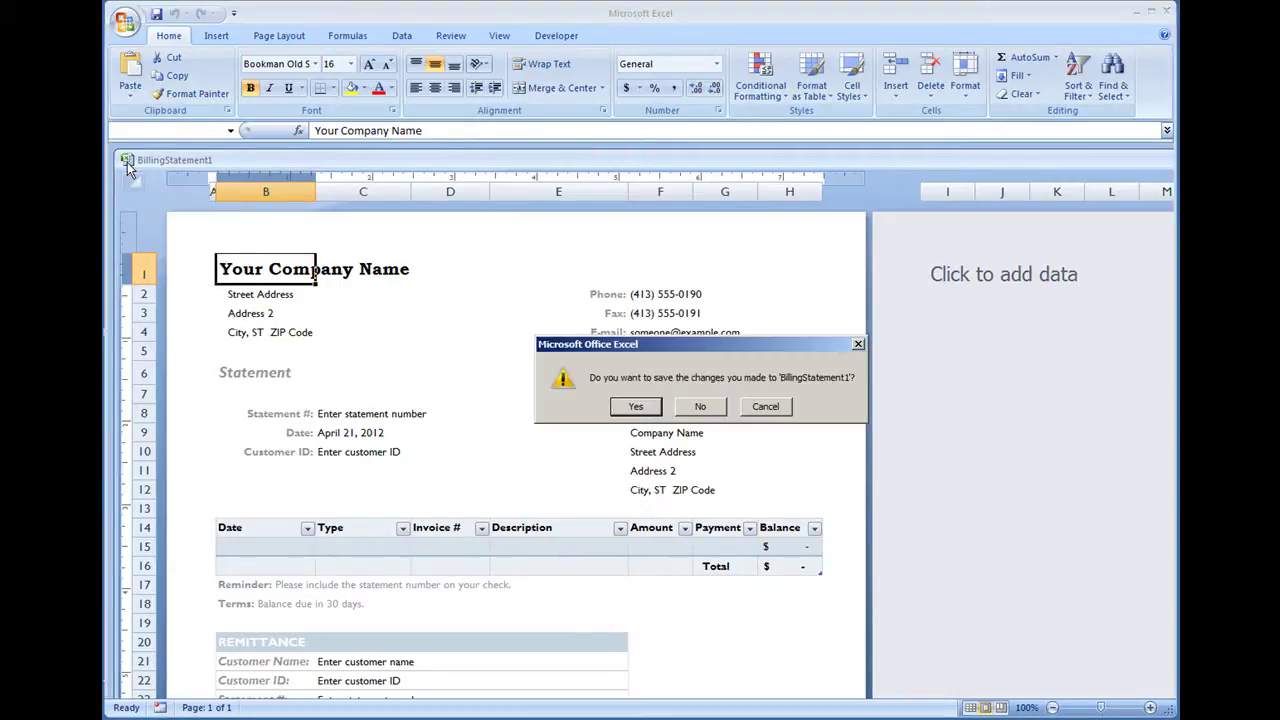
{"action": "left_click", "coordinate": [700, 406]}
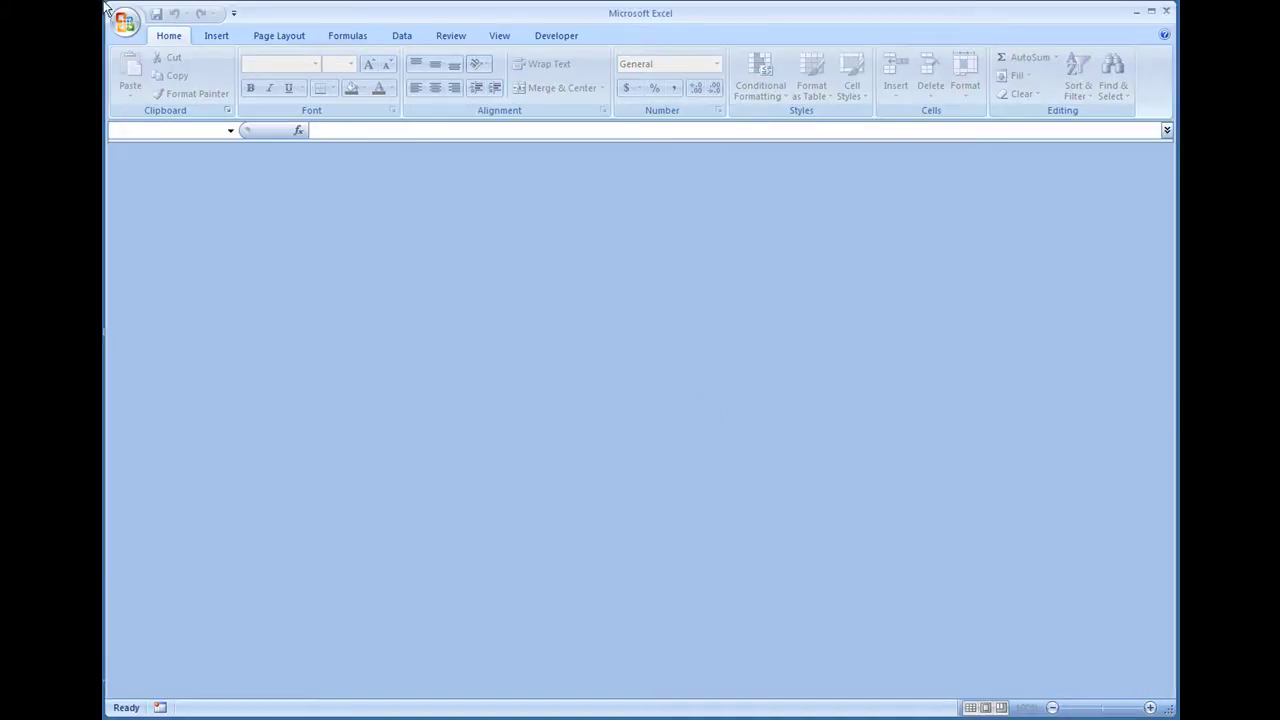
- Open "BillingStatement Template - Alexs Company (Clean).xlsx" from the Billing Statement folder and reposition its workbook window
{"action": "left_click", "coordinate": [127, 27]}
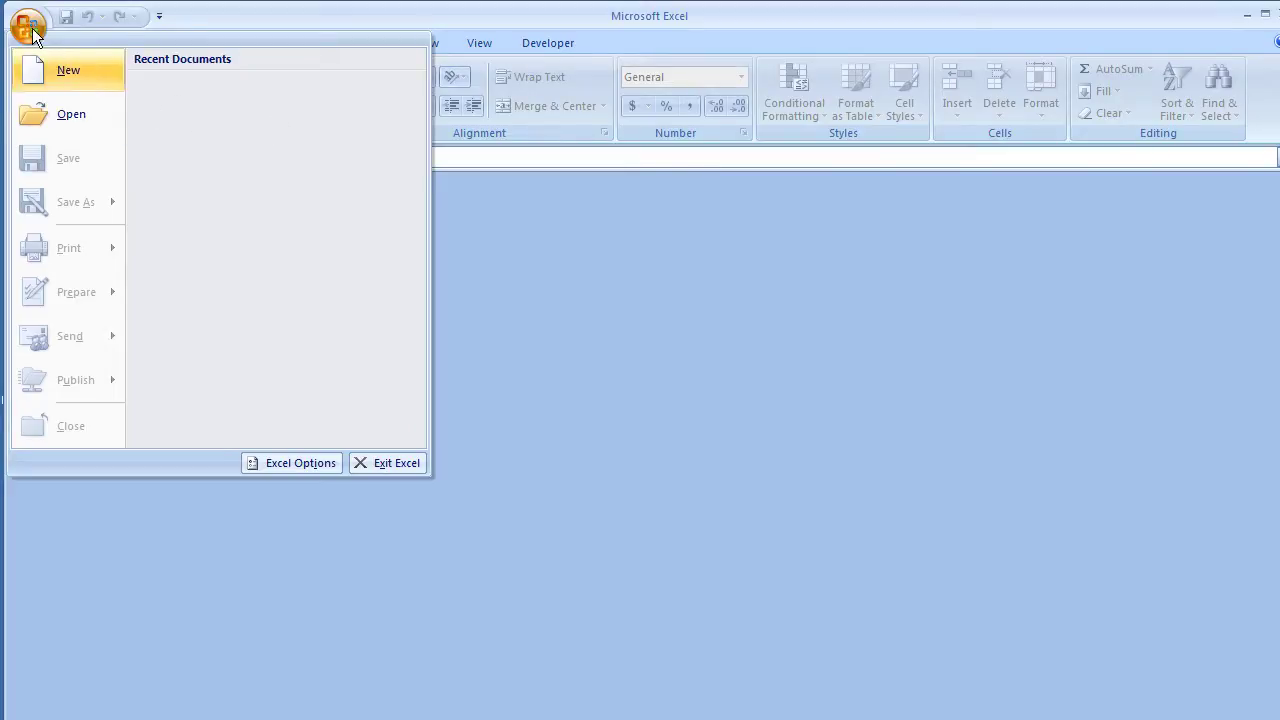
{"action": "left_click", "coordinate": [68, 114]}
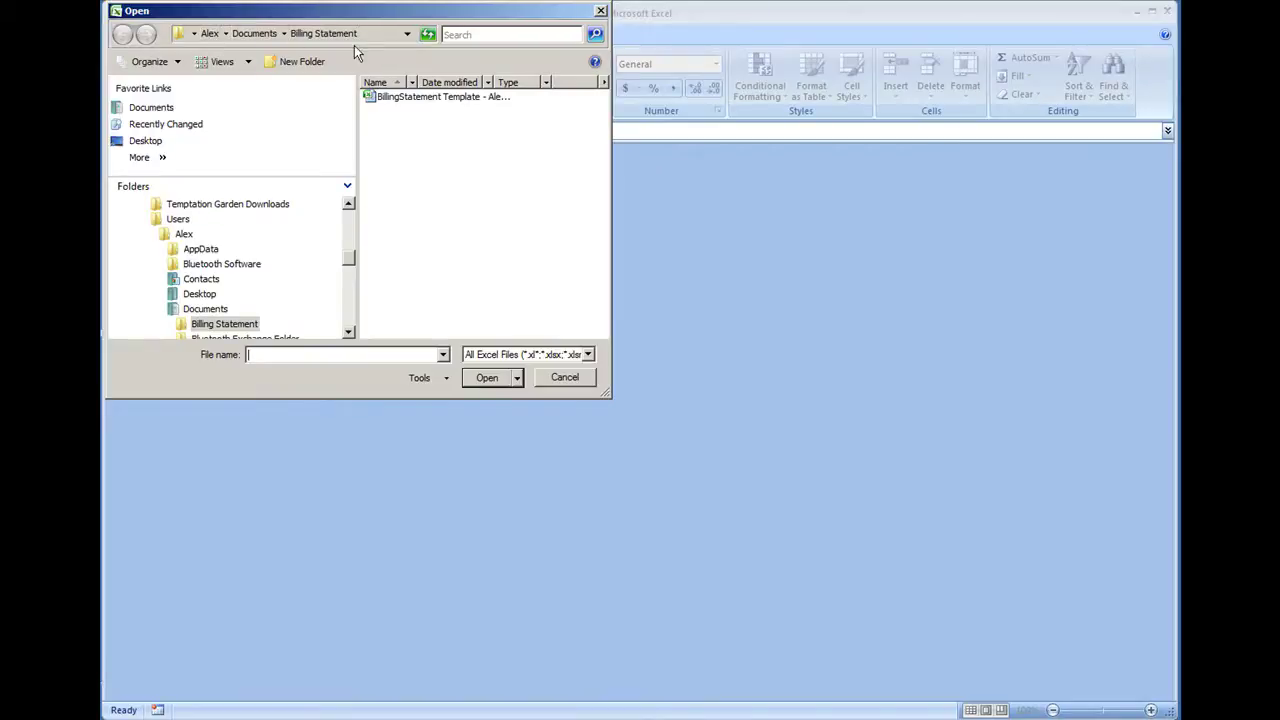
{"action": "left_click", "coordinate": [424, 100]}
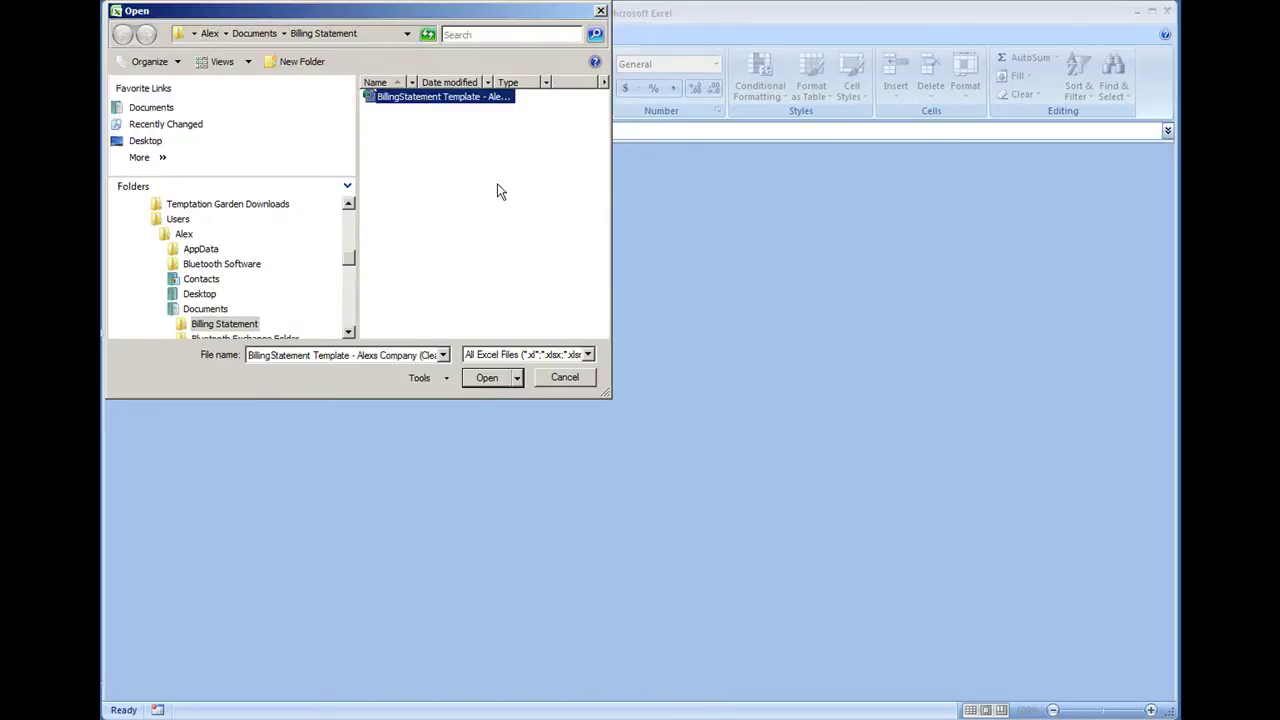
{"action": "key", "text": "Return"}
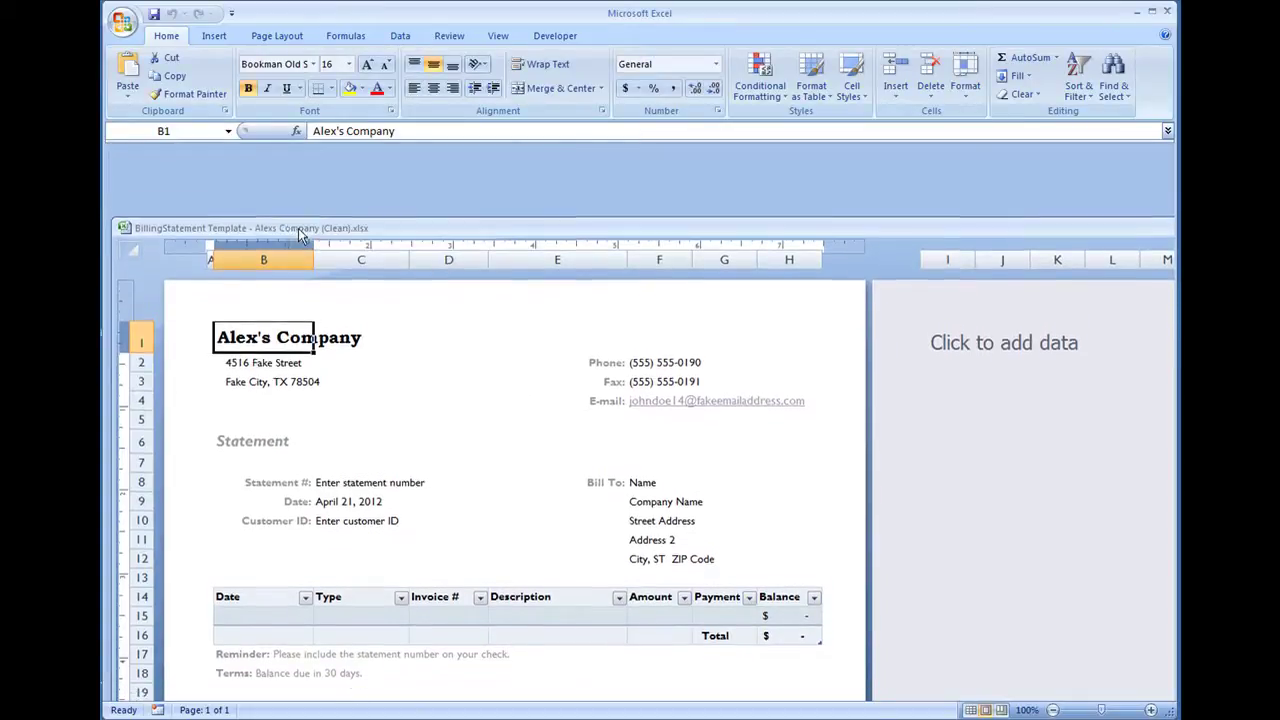
{"action": "left_click_drag", "start_coordinate": [297, 163], "coordinate": [306, 172]}
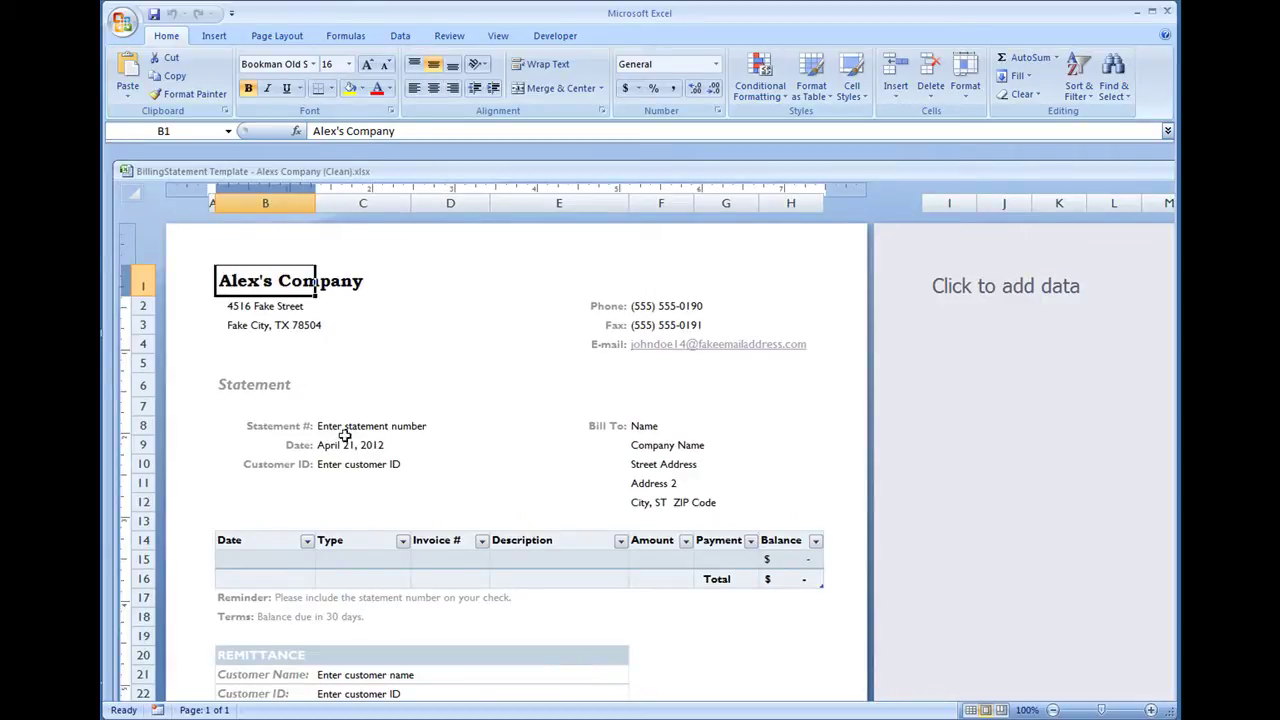
- Examine the statement and Bill To fields in C8:F12, each column of table row 15, and the Balance formula in H15
{"action": "left_click_drag", "start_coordinate": [348, 428], "coordinate": [672, 498]}
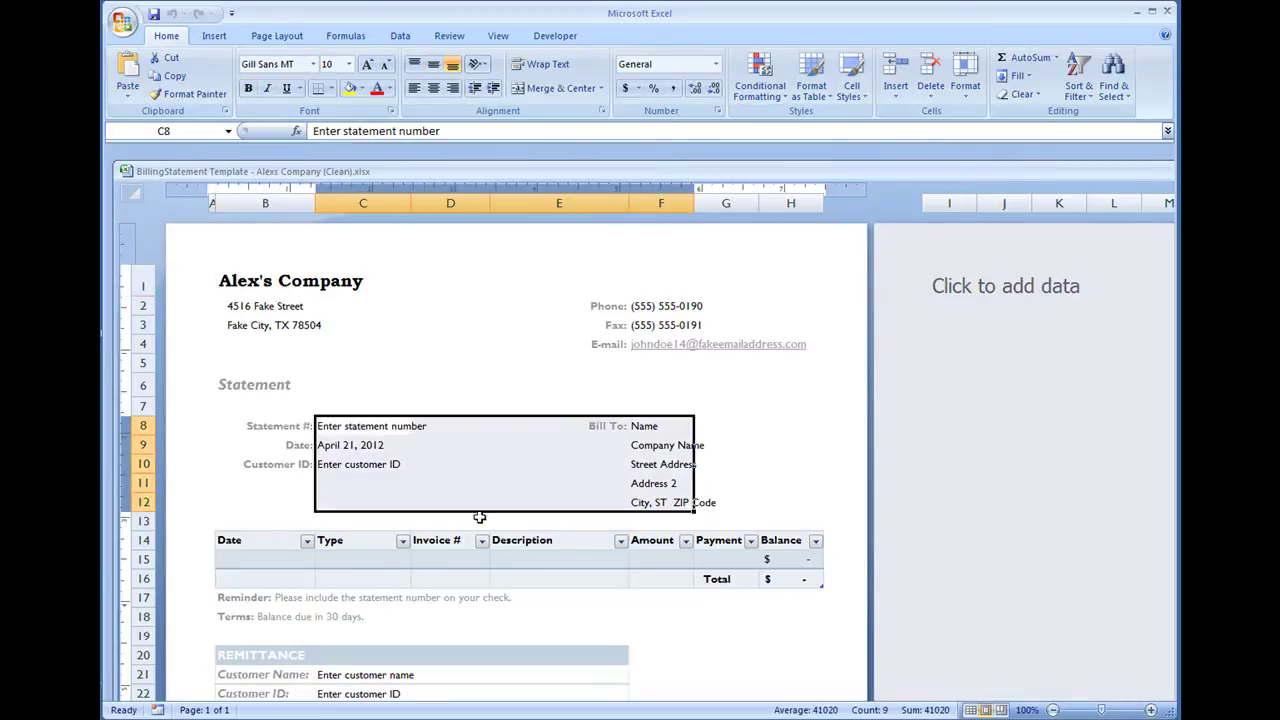
{"action": "left_click_drag", "start_coordinate": [285, 562], "coordinate": [780, 562]}
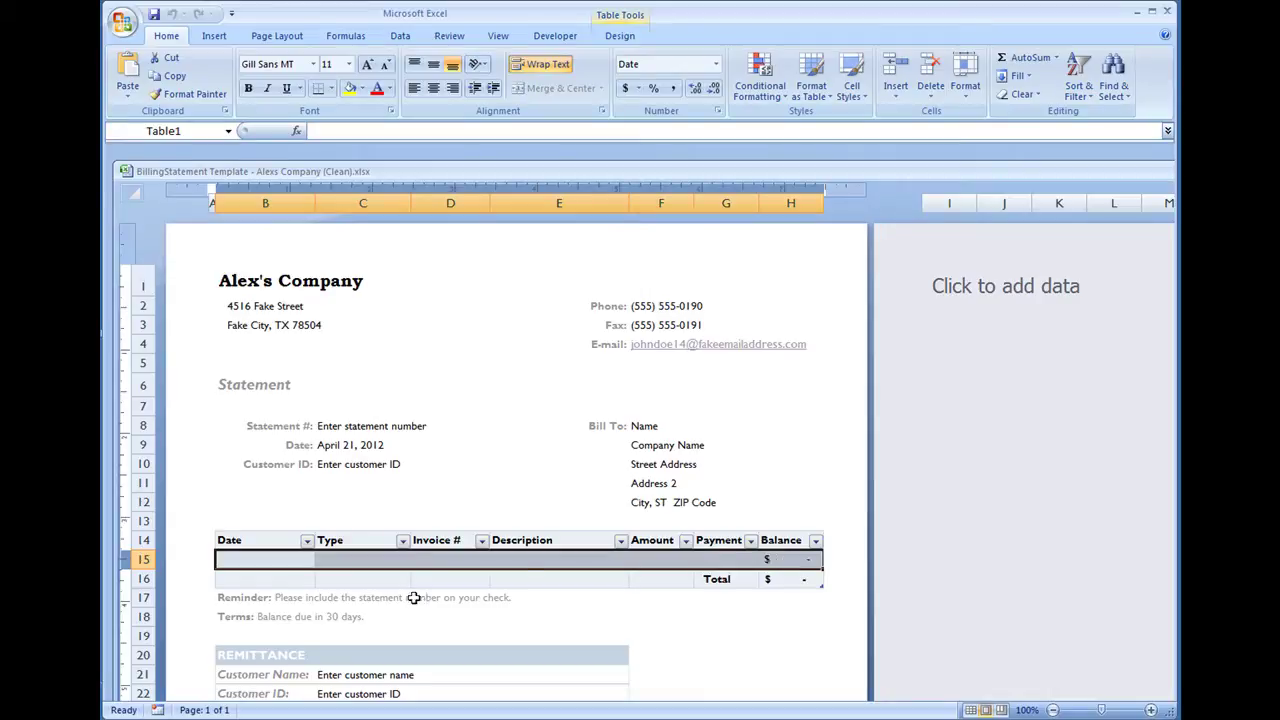
{"action": "left_click_drag", "start_coordinate": [322, 562], "coordinate": [772, 556]}
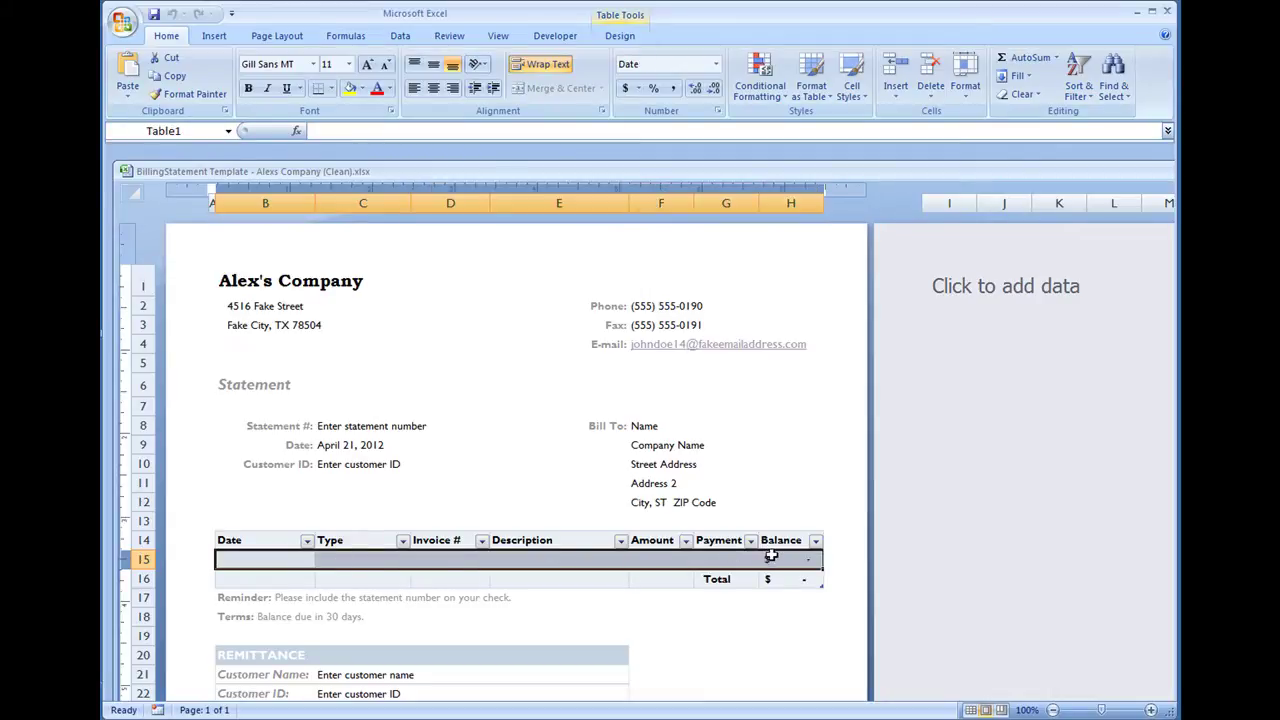
{"action": "left_click", "coordinate": [263, 561]}
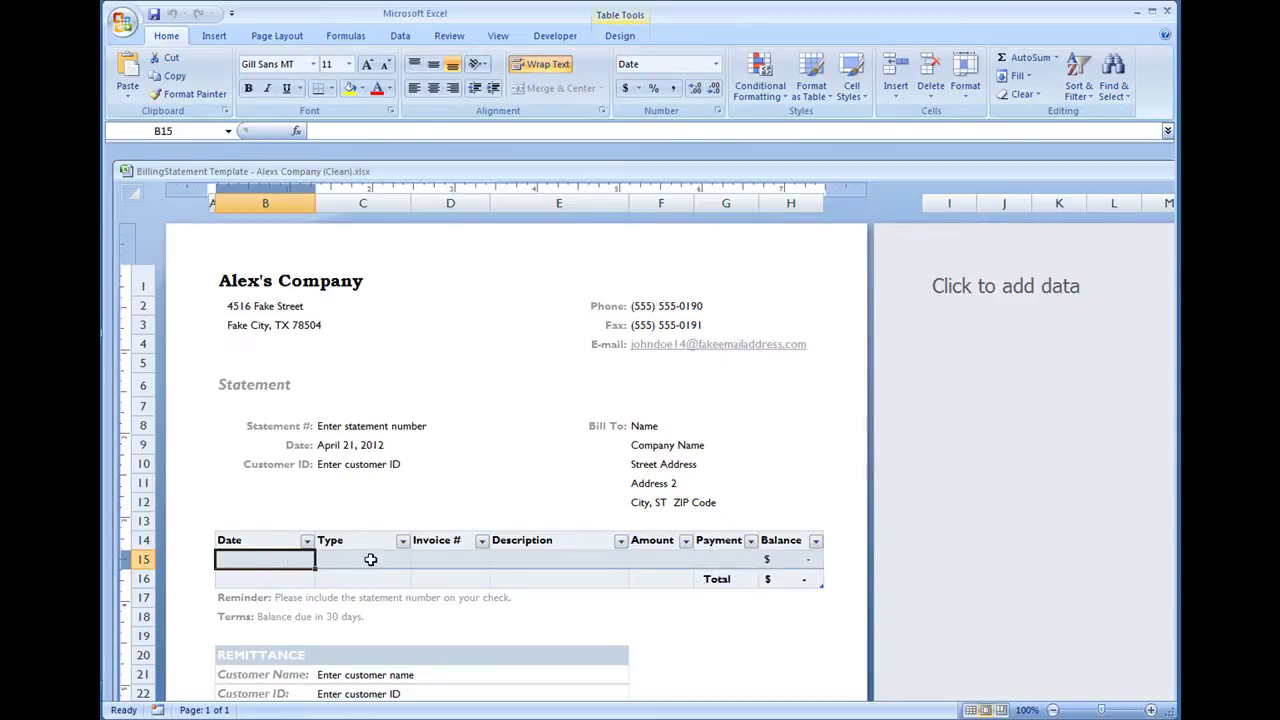
{"action": "left_click", "coordinate": [370, 560]}
{"action": "left_click", "coordinate": [441, 561]}
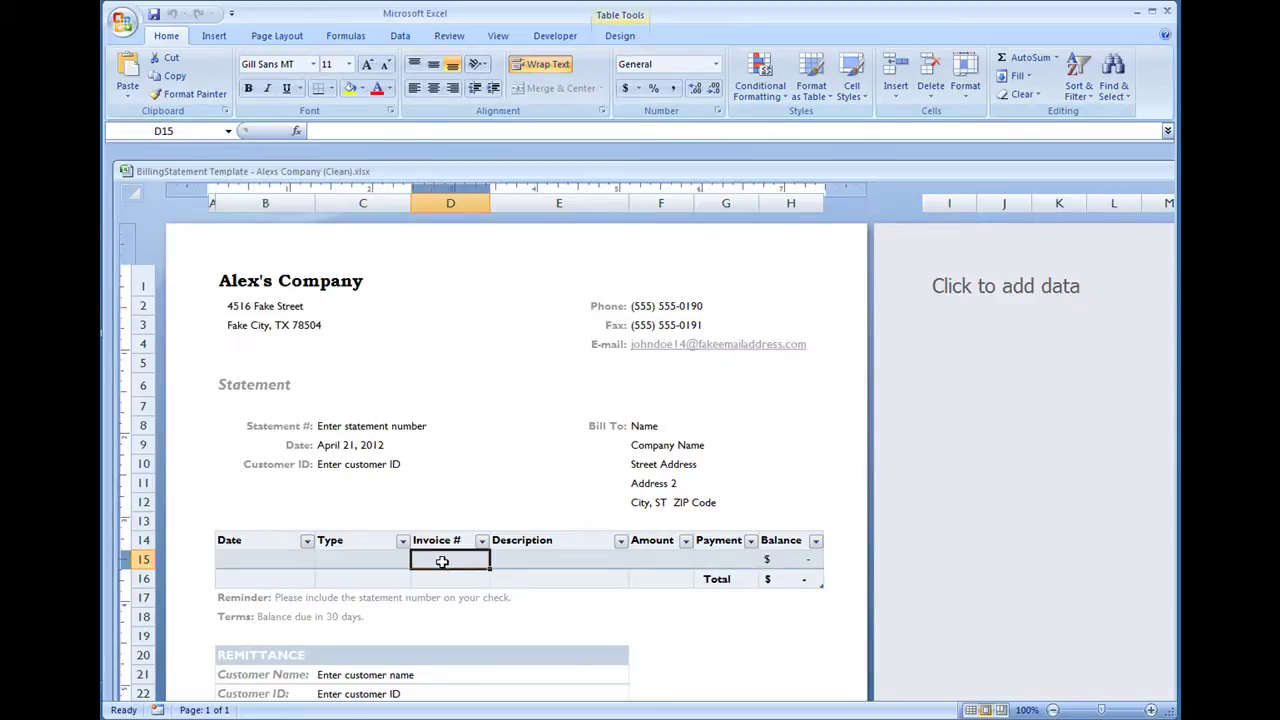
{"action": "left_click", "coordinate": [551, 560]}
{"action": "left_click", "coordinate": [681, 561]}
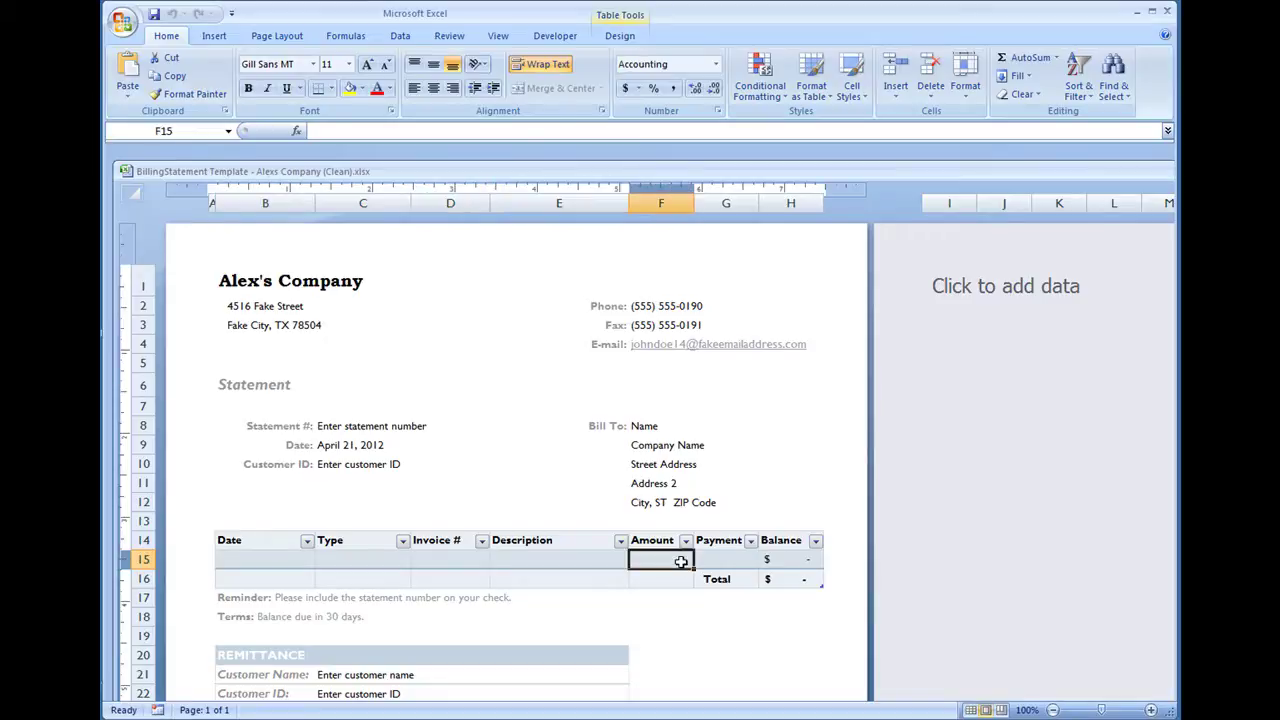
{"action": "left_click", "coordinate": [786, 562]}
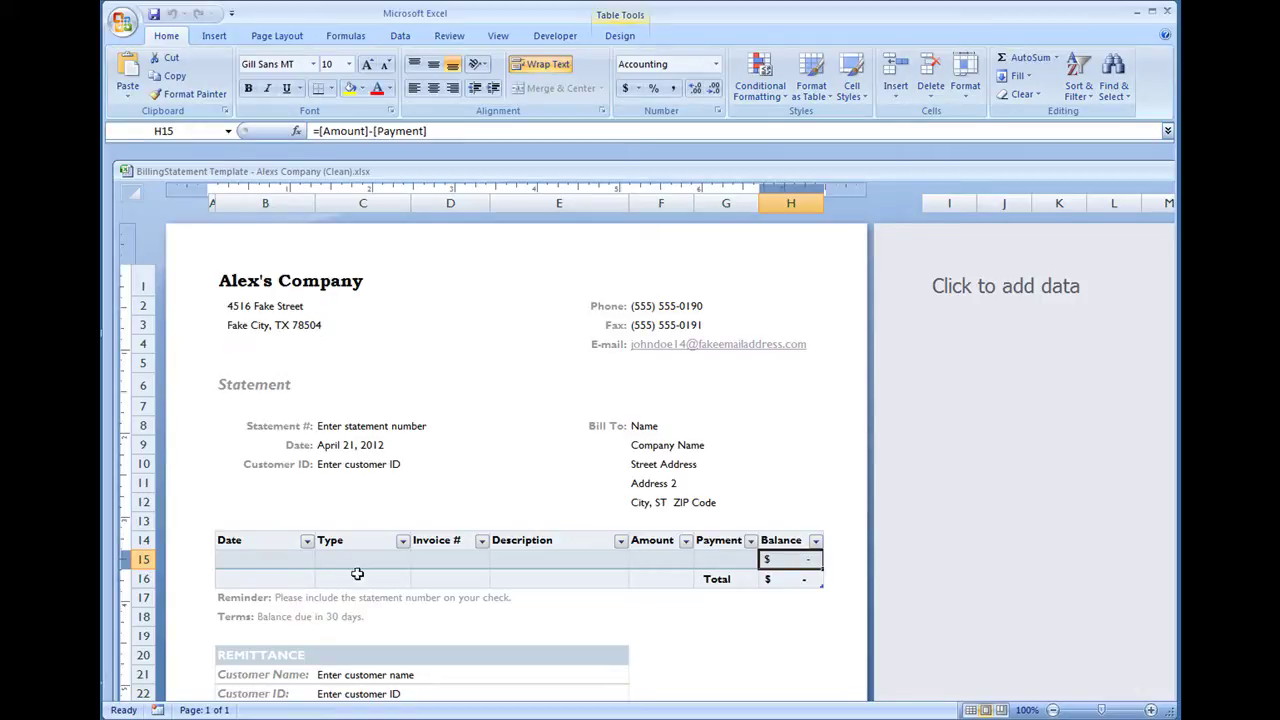
{"action": "left_click", "coordinate": [671, 560]}
{"action": "left_click_drag", "start_coordinate": [728, 546], "coordinate": [787, 559]}
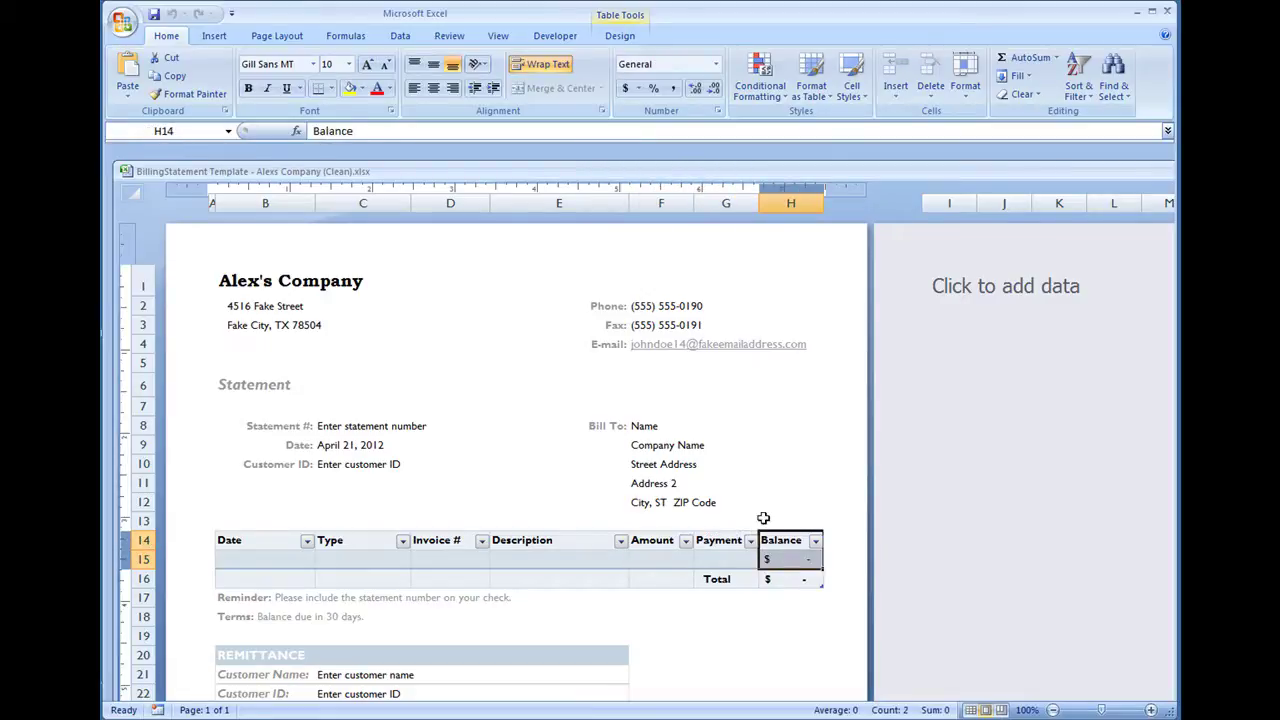